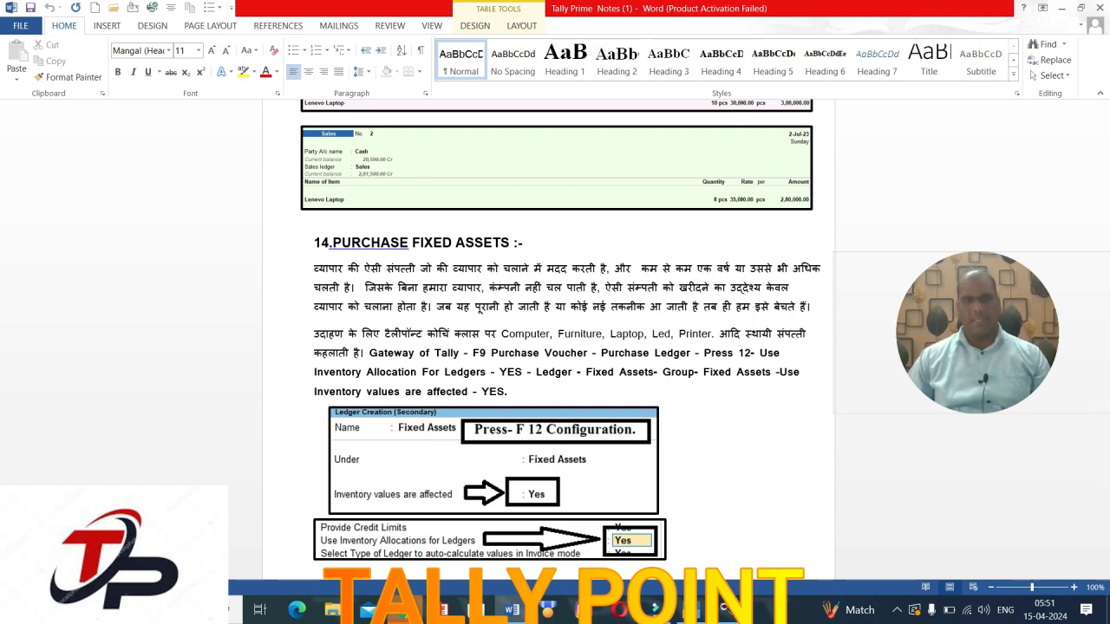
Step: Switch from the Word notes to TallyPrime and start a new purchase voucher
{"action": "scroll", "coordinate": [548, 338], "scroll_direction": "down", "scroll_amount": 5}
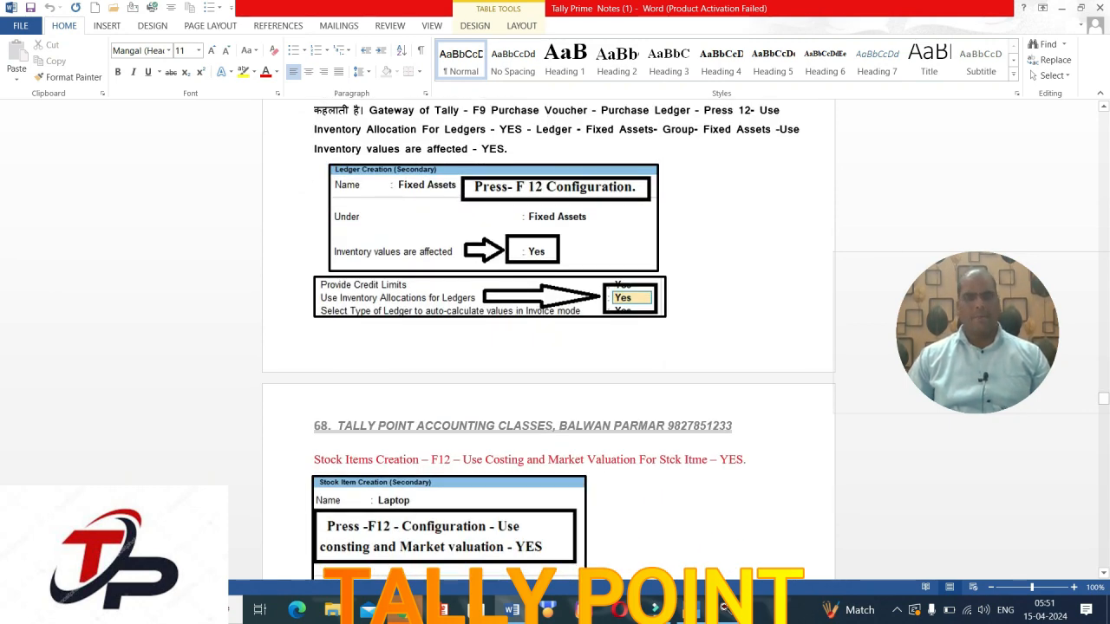
{"action": "scroll", "coordinate": [548, 338], "scroll_direction": "down", "scroll_amount": 1}
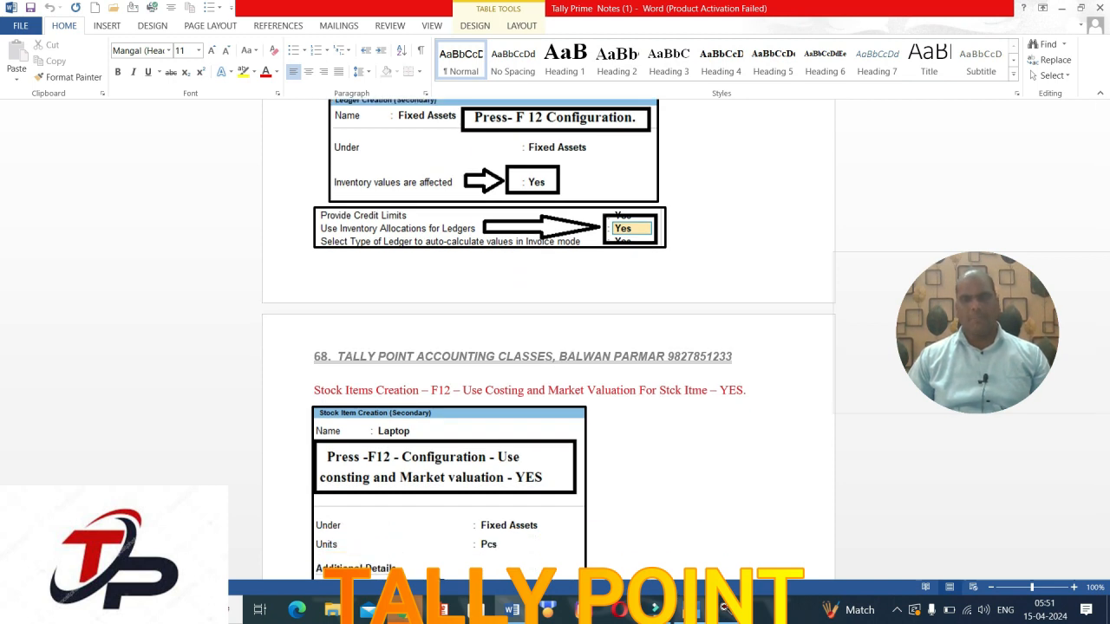
{"action": "left_click", "coordinate": [725, 609]}
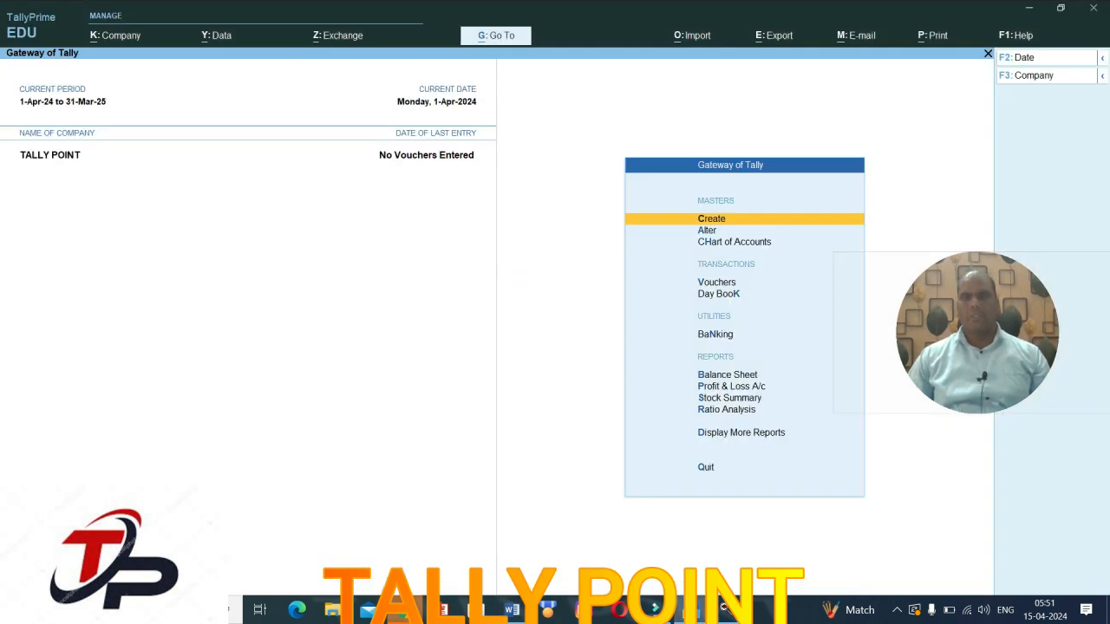
{"action": "key", "text": "Down"}
{"action": "key", "text": "Down"}
{"action": "key", "text": "Down"}
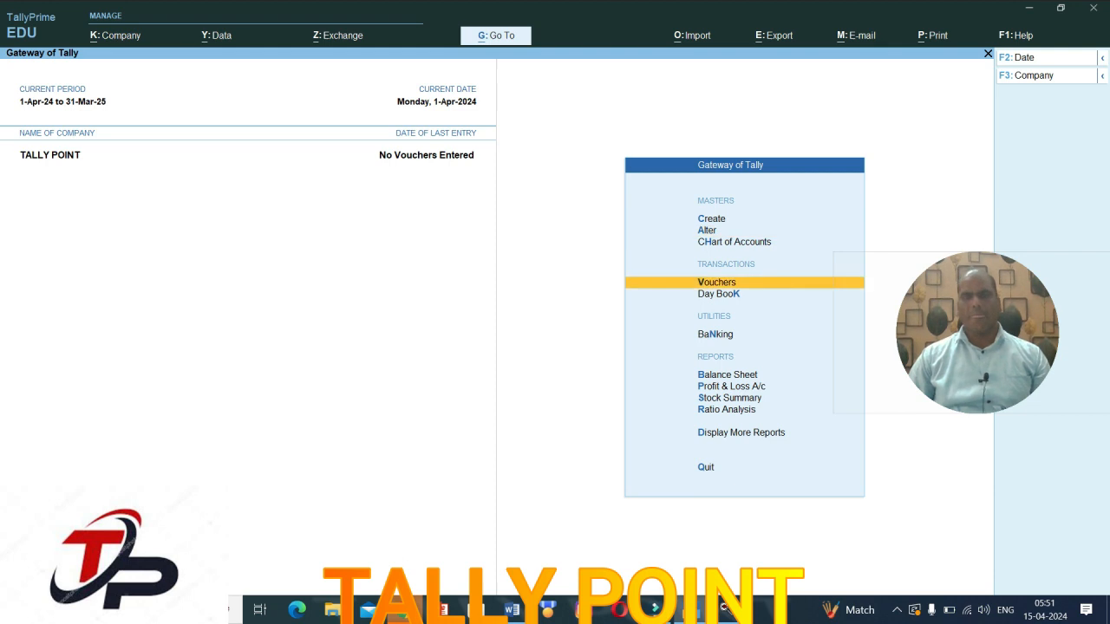
{"action": "key", "text": "Return"}
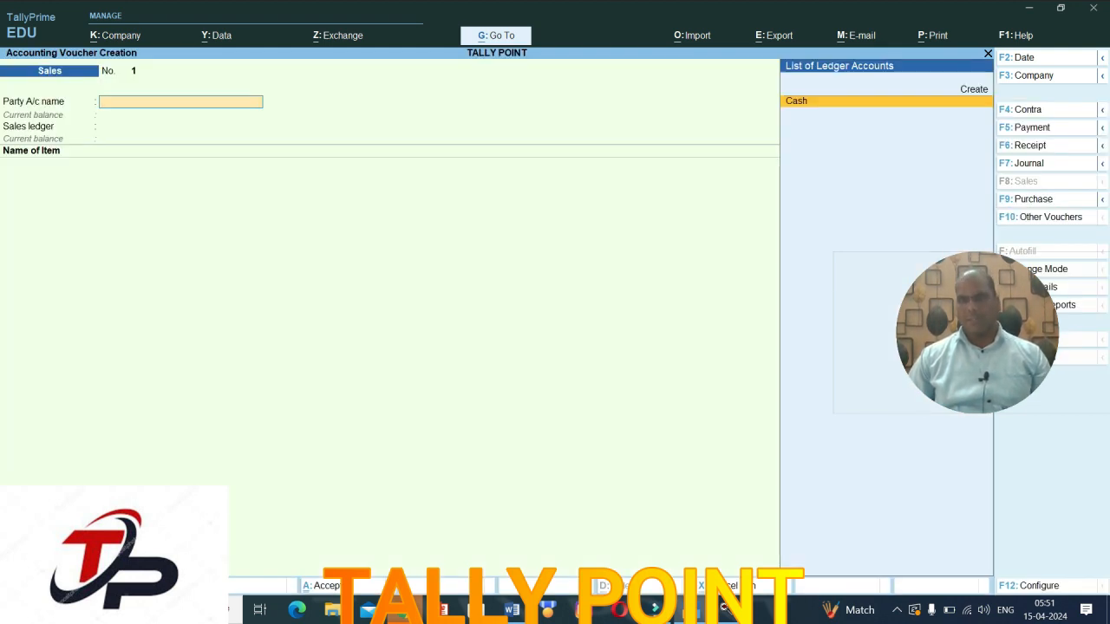
{"action": "key", "text": "F9"}
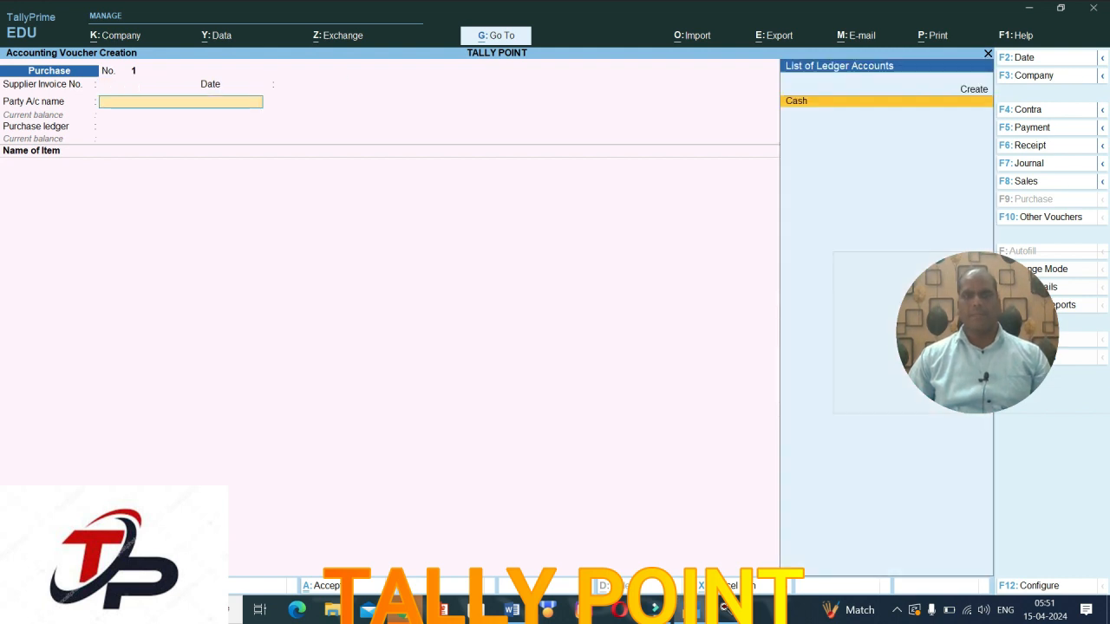
Step: Create the party ledger VIJAYA COMPUTER under Sundry Creditors for the purchase voucher
{"action": "key", "text": "alt+c"}
{"action": "type", "text": "VIJAYA"}
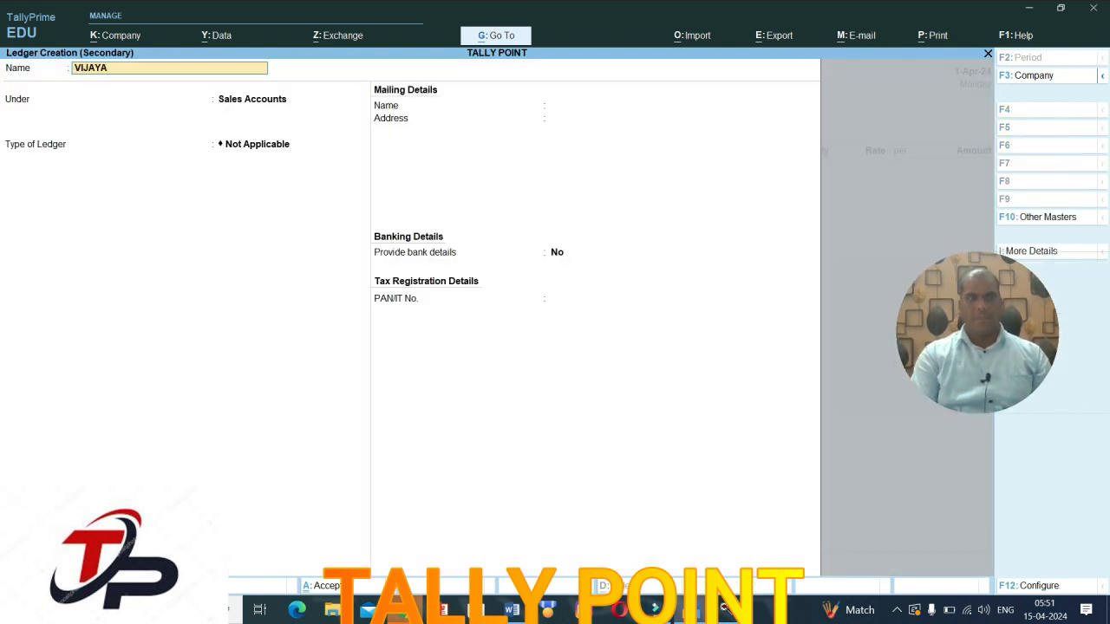
{"action": "type", "text": " COMPUTER"}
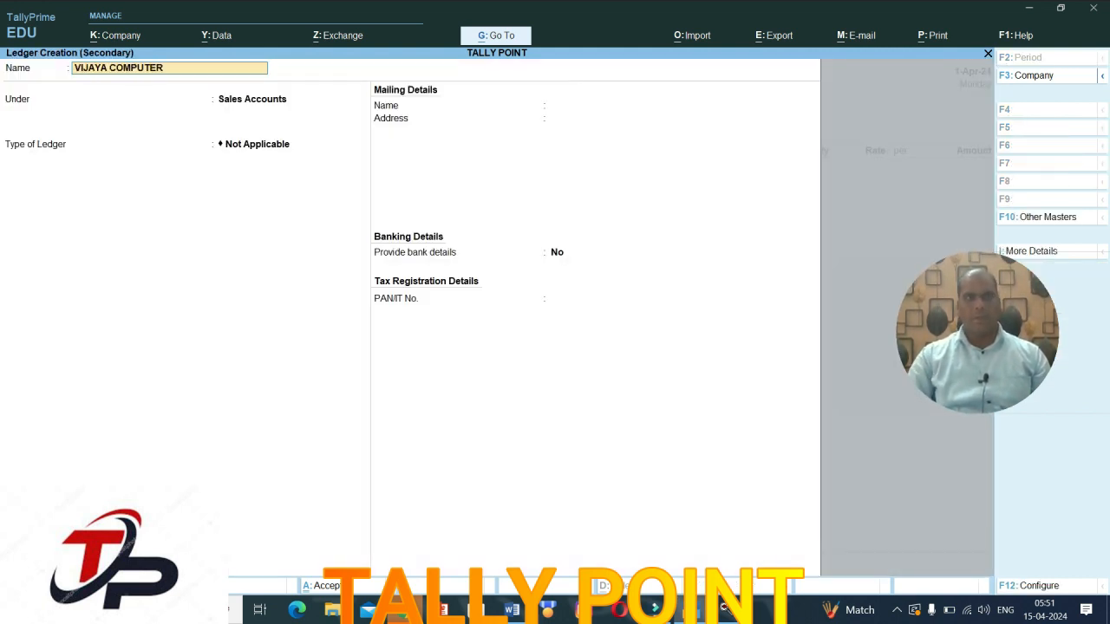
{"action": "key", "text": "Return"}
{"action": "type", "text": "SU"}
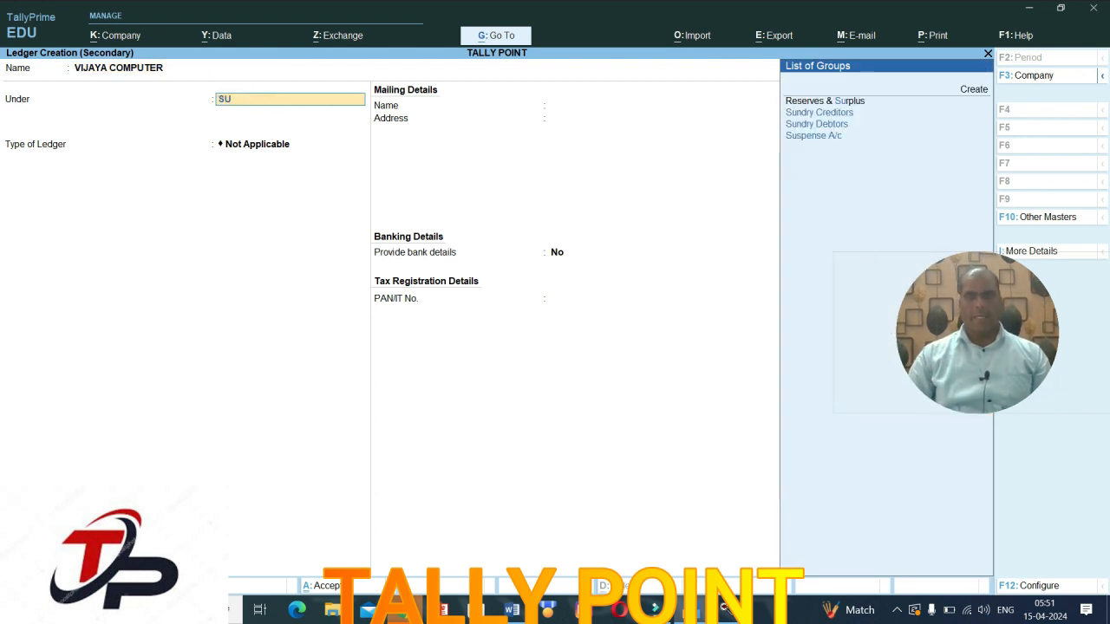
{"action": "key", "text": "Return"}
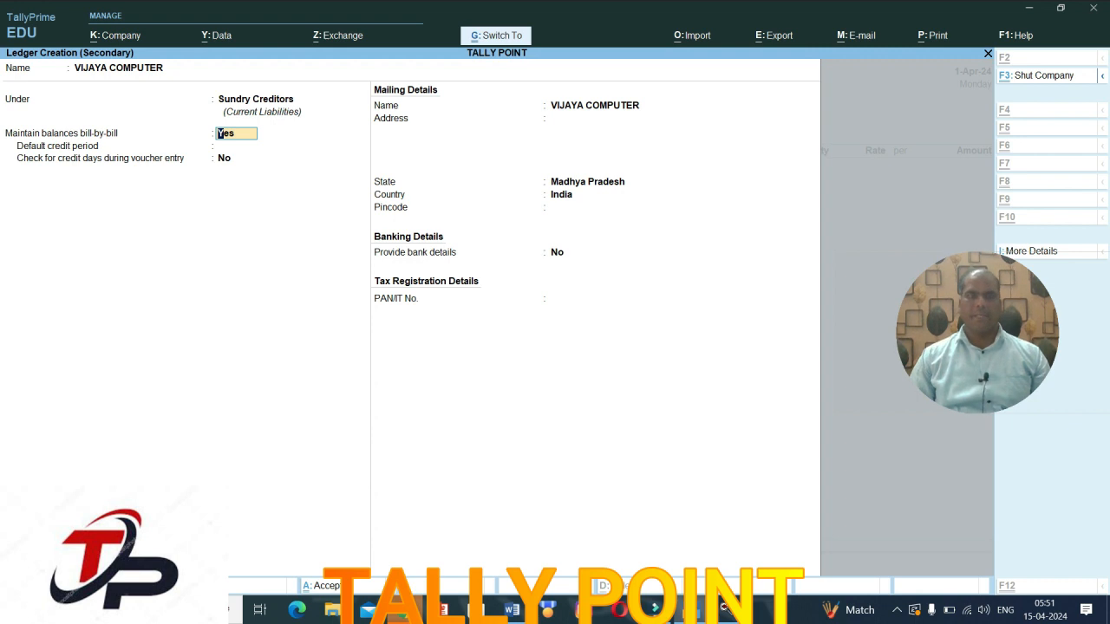
{"action": "key", "text": "ctrl+a"}
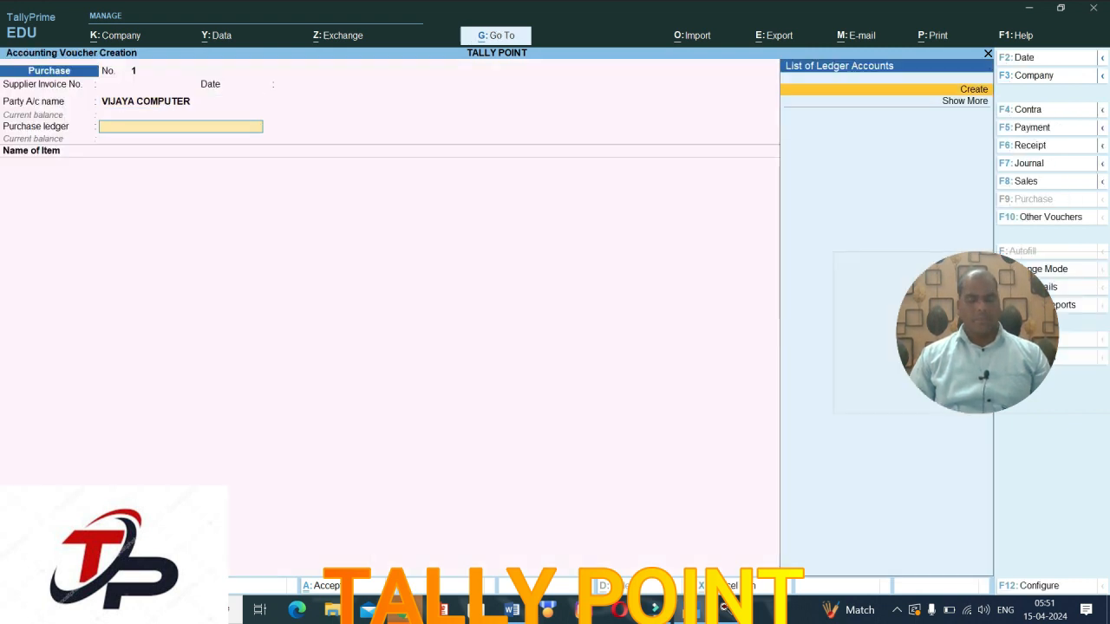
Step: Begin creating a new ledger for the voucher's purchase ledger, with the name Fixed Assted
{"action": "key", "text": "alt+c"}
{"action": "type", "text": "FXIE"}
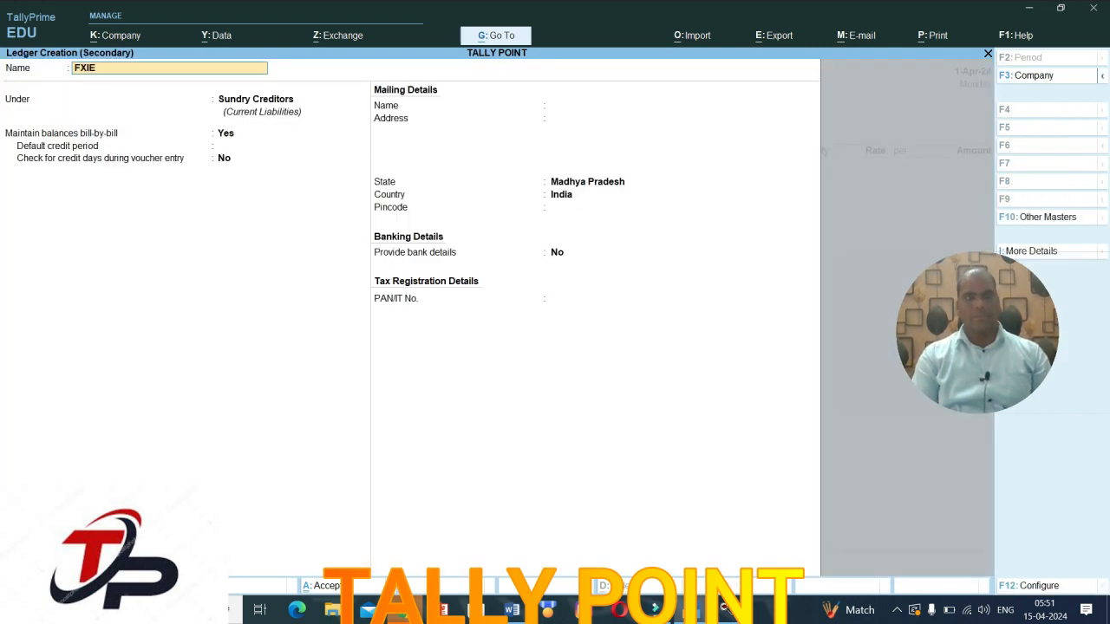
{"action": "key", "text": "BackSpace"}
{"action": "key", "text": "BackSpace"}
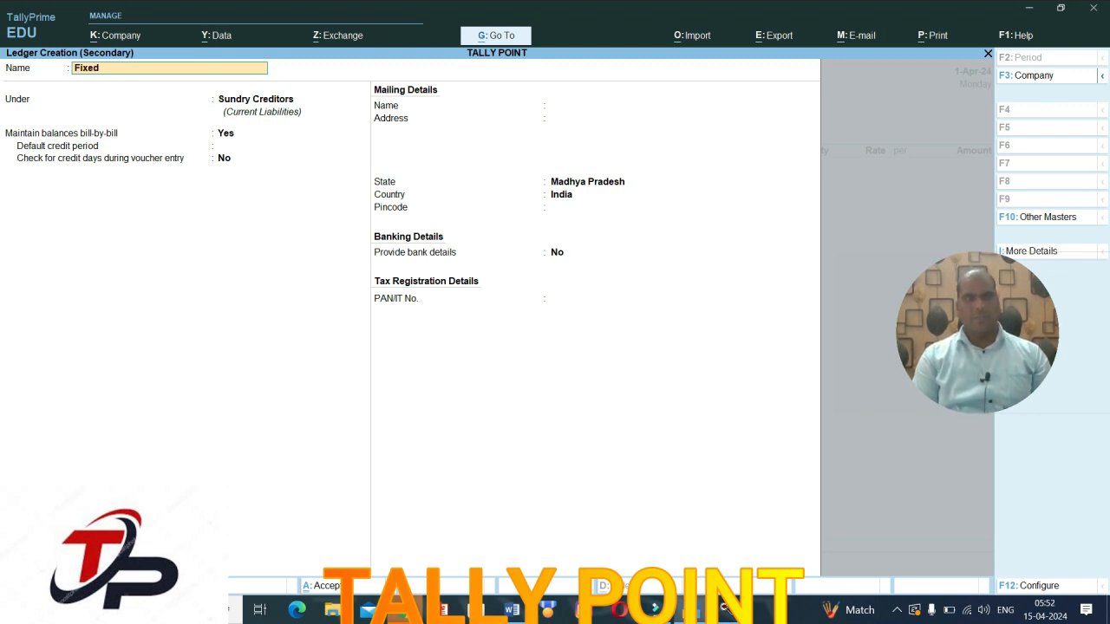
{"action": "type", "text": "ixed assted"}
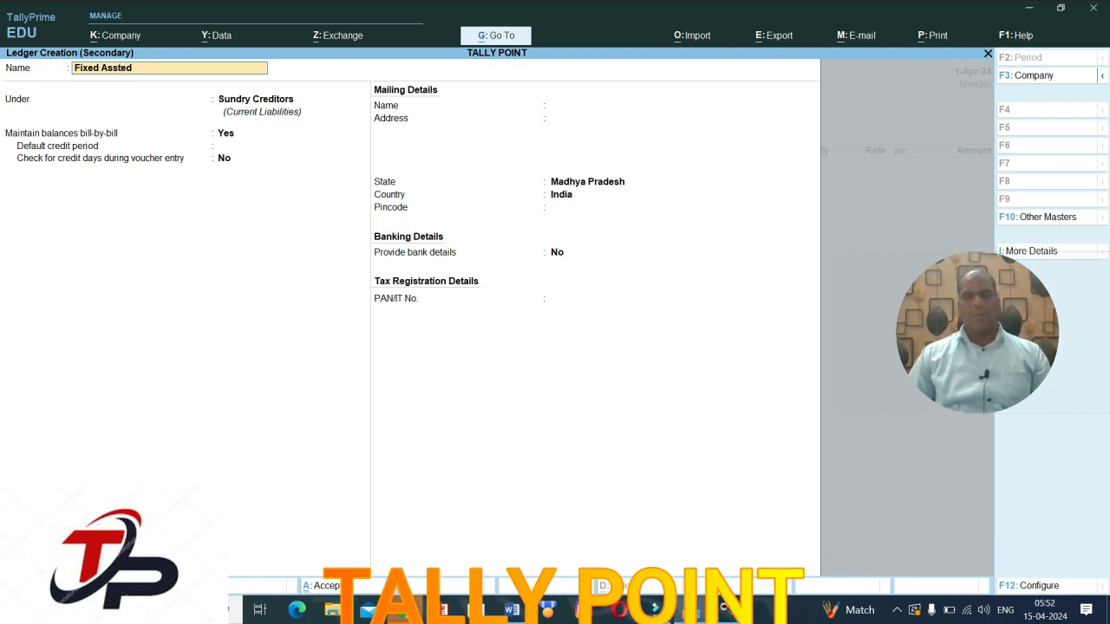
Step: Set Use Inventory Allocations for Ledgers to Yes in the ledger configuration and save the setting
{"action": "key", "text": "F12"}
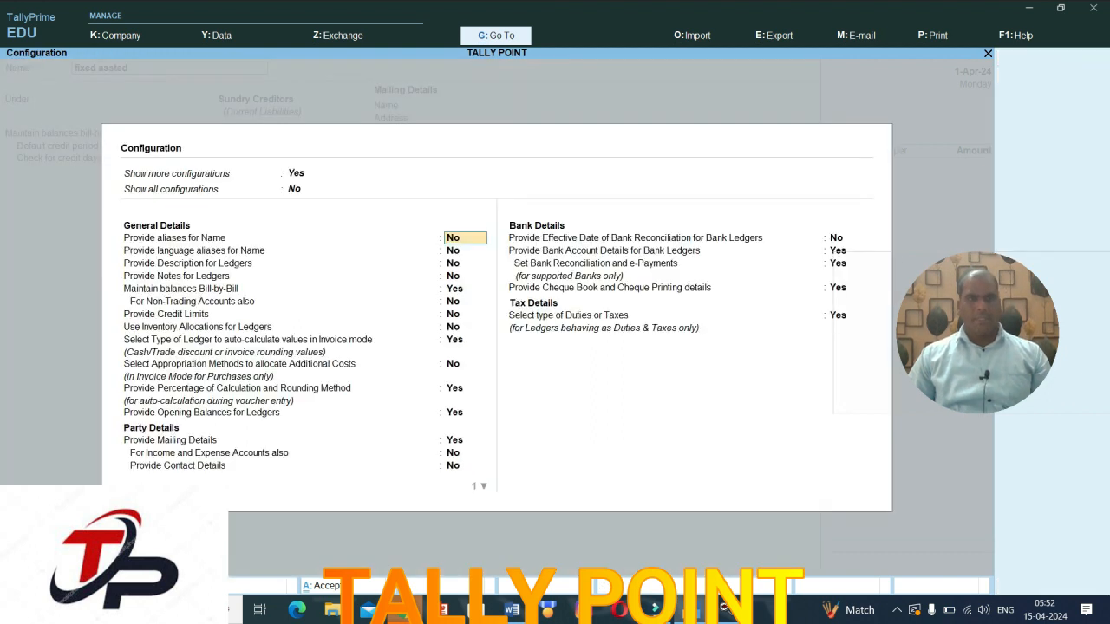
{"action": "key", "text": "Down"}
{"action": "key", "text": "Down"}
{"action": "key", "text": "Down"}
{"action": "key", "text": "Down"}
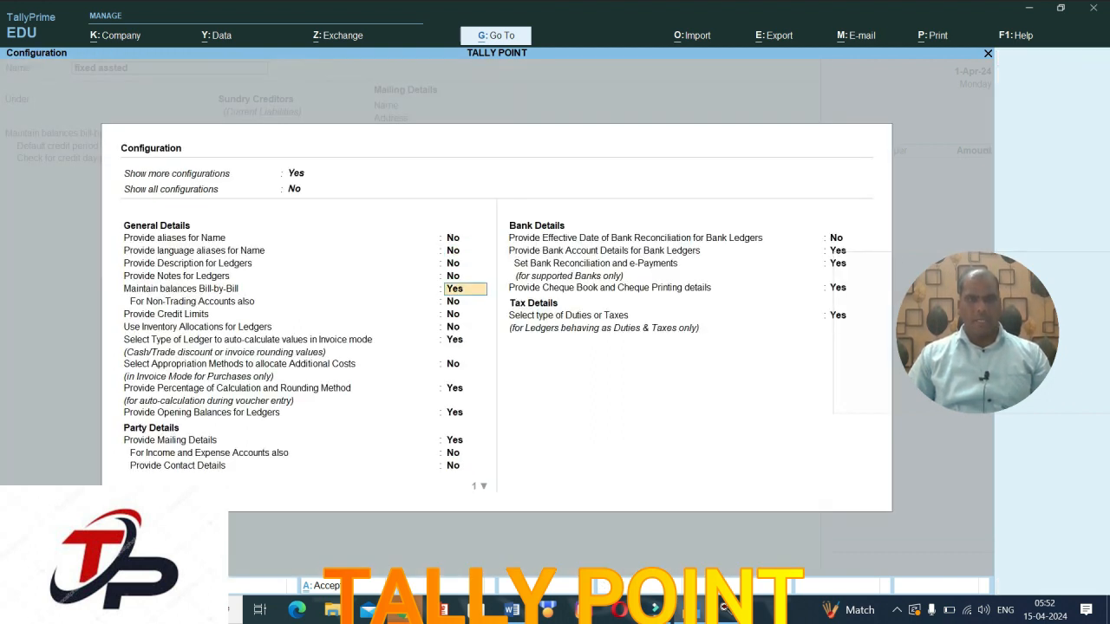
{"action": "key", "text": "Down"}
{"action": "key", "text": "Down"}
{"action": "key", "text": "Down"}
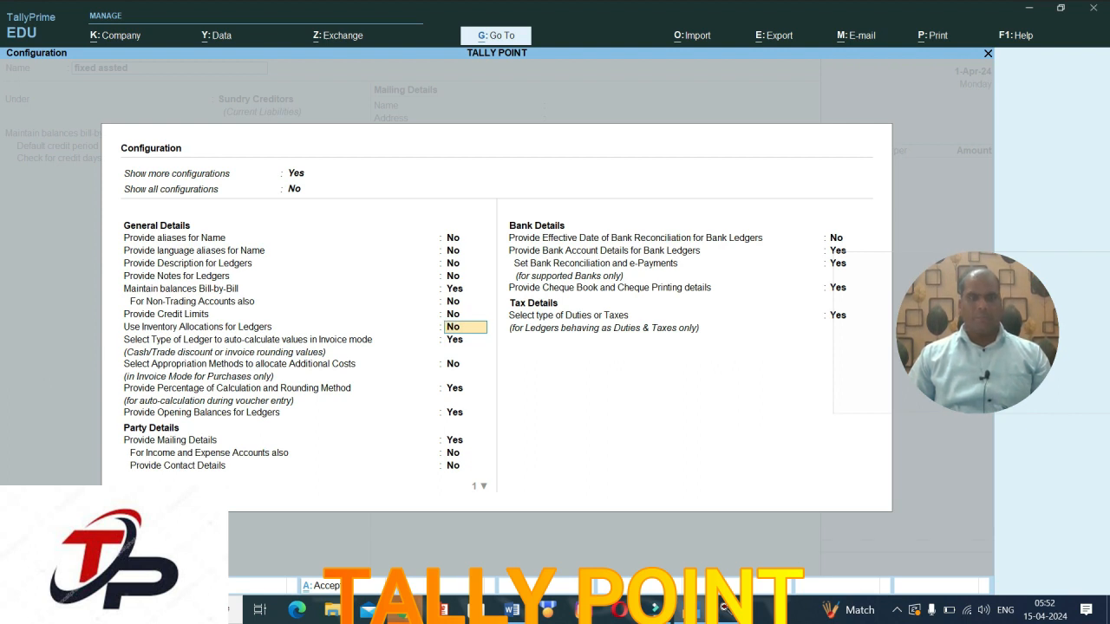
{"action": "key", "text": "y"}
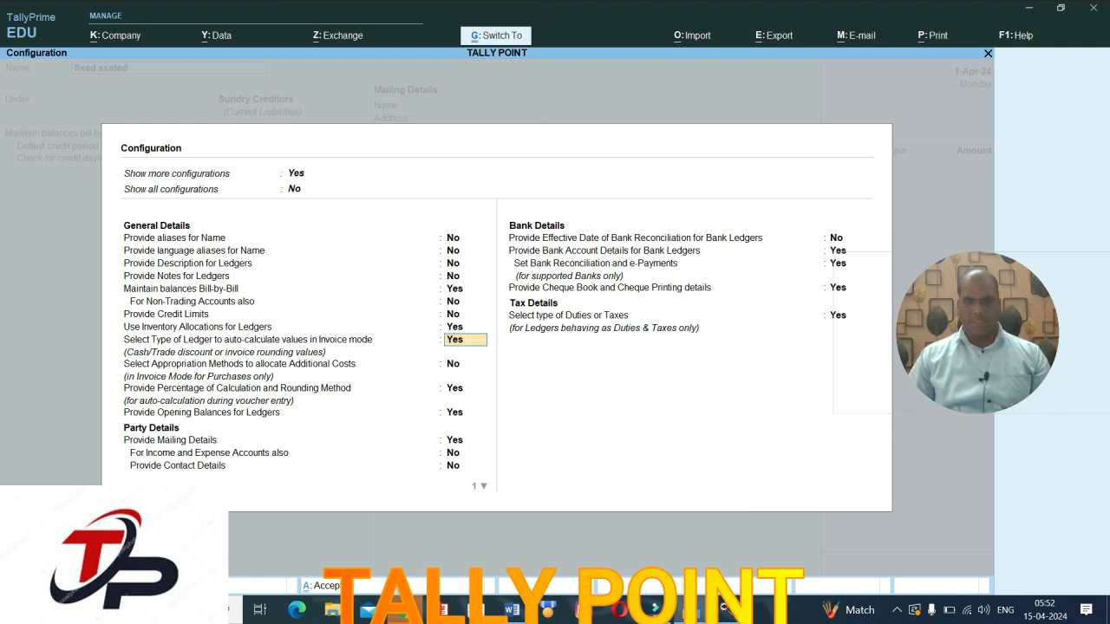
{"action": "key", "text": "ctrl+a"}
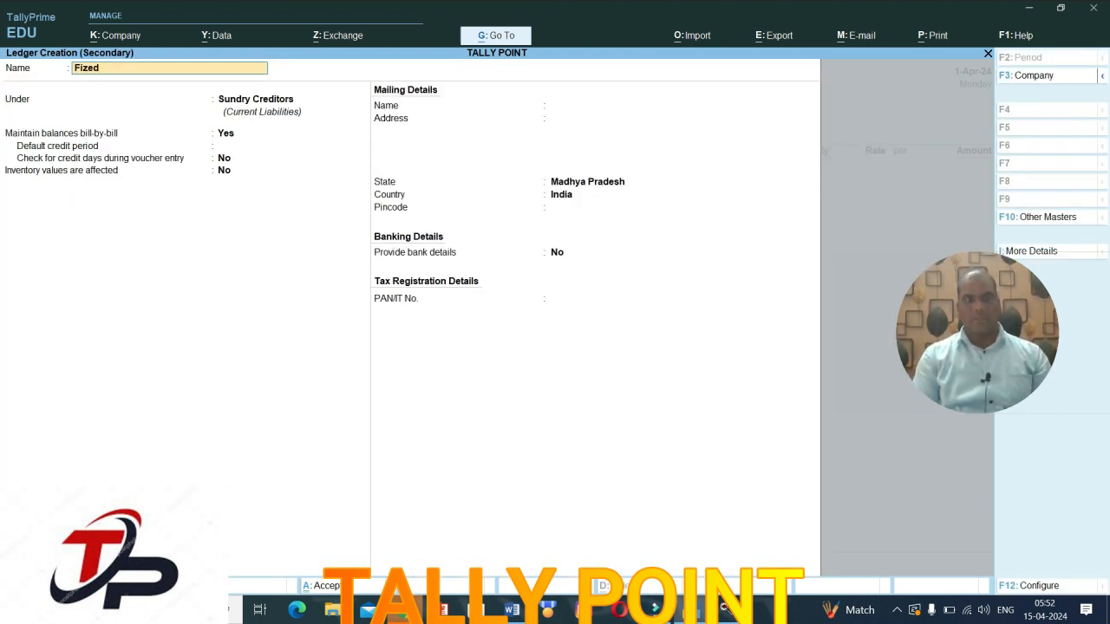
Step: Name the ledger Fixed Assets and place it under the Fixed Assets group
{"action": "key", "text": "BackSpace"}
{"action": "key", "text": "BackSpace"}
{"action": "key", "text": "BackSpace"}
{"action": "type", "text": "xed"}
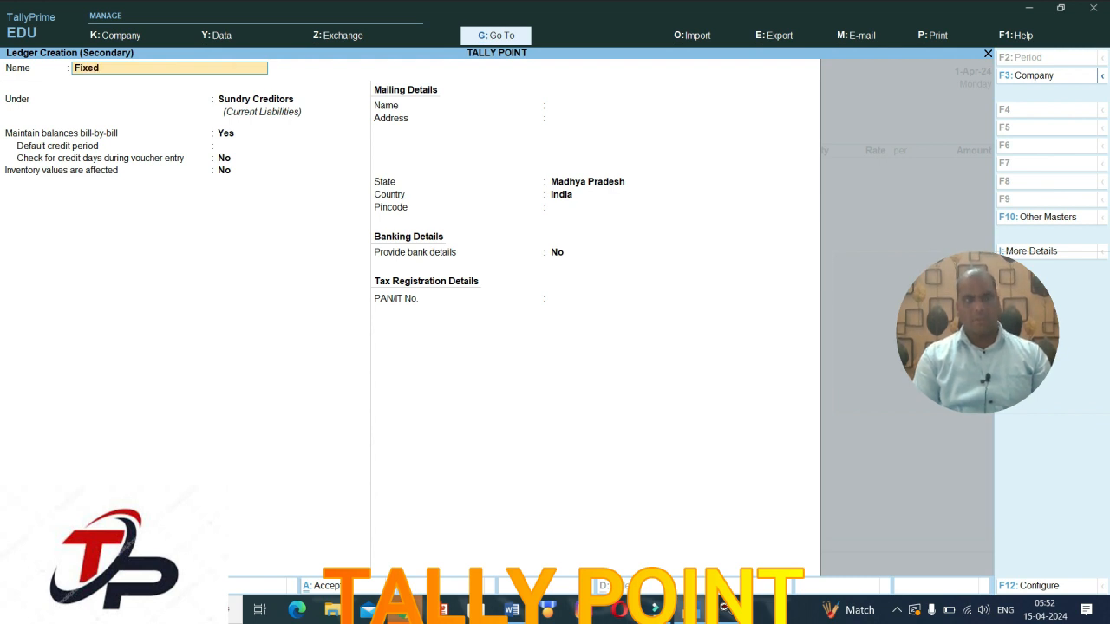
{"action": "type", "text": " Assets"}
{"action": "key", "text": "Return"}
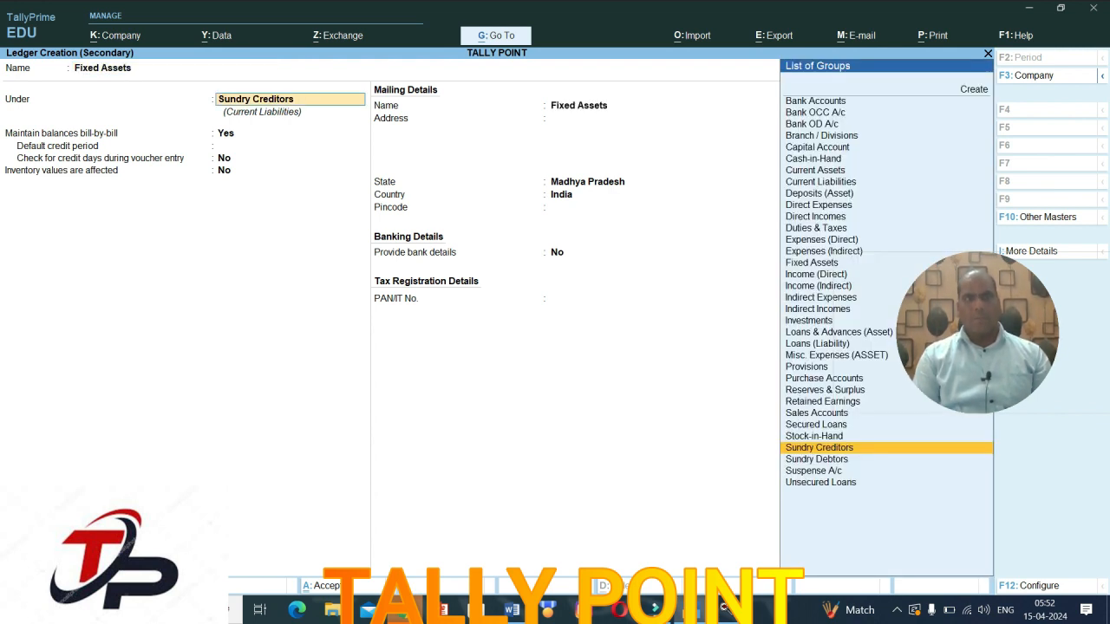
{"action": "type", "text": "F"}
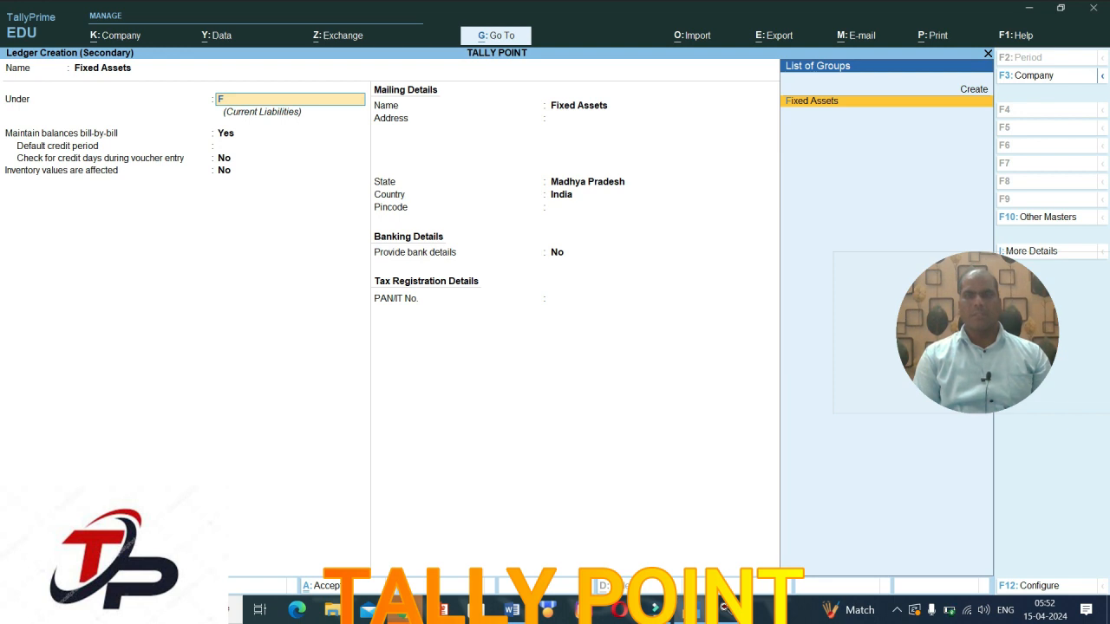
{"action": "key", "text": "Return"}
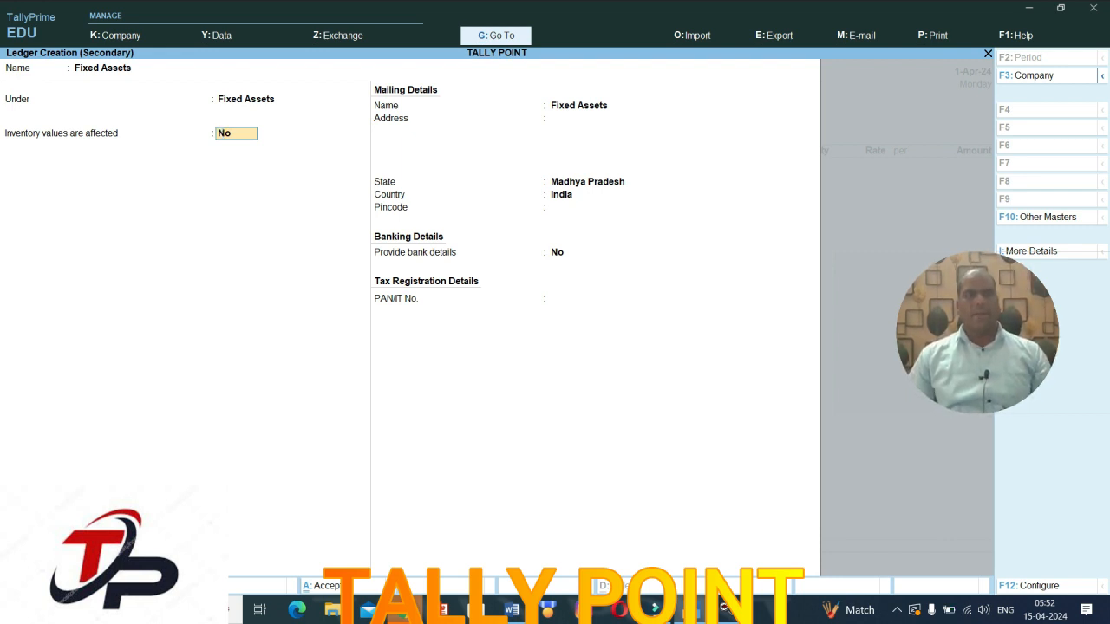
Step: Set Inventory values are affected to Yes for the Fixed Assets ledger and save the ledger
{"action": "type", "text": "y"}
{"action": "key", "text": "Return"}
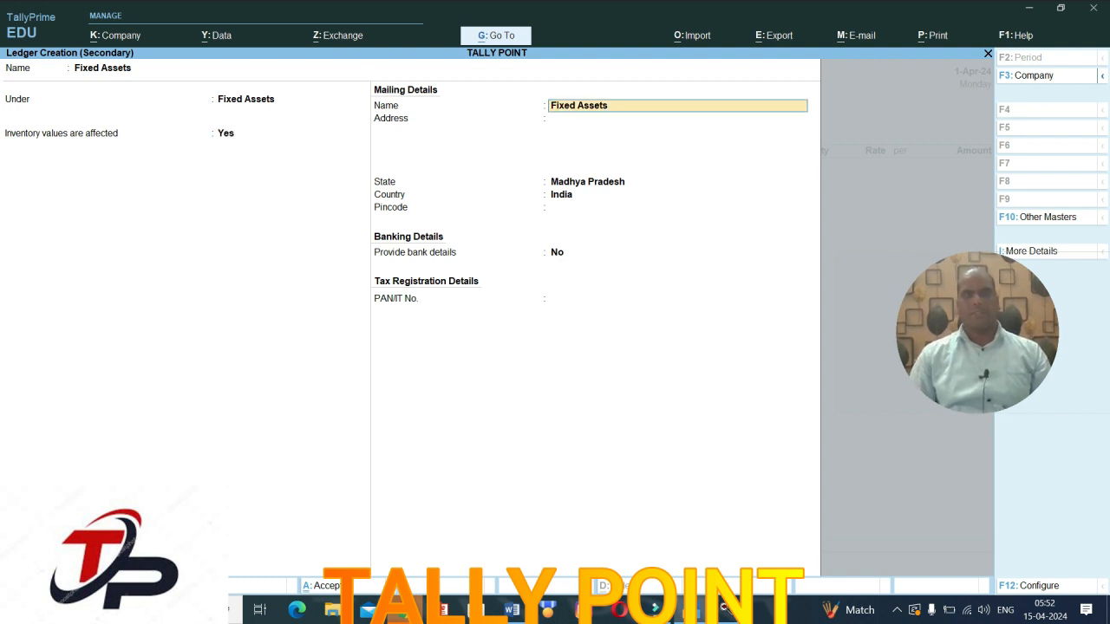
{"action": "key", "text": "ctrl"}
{"action": "key", "text": "ctrl+a"}
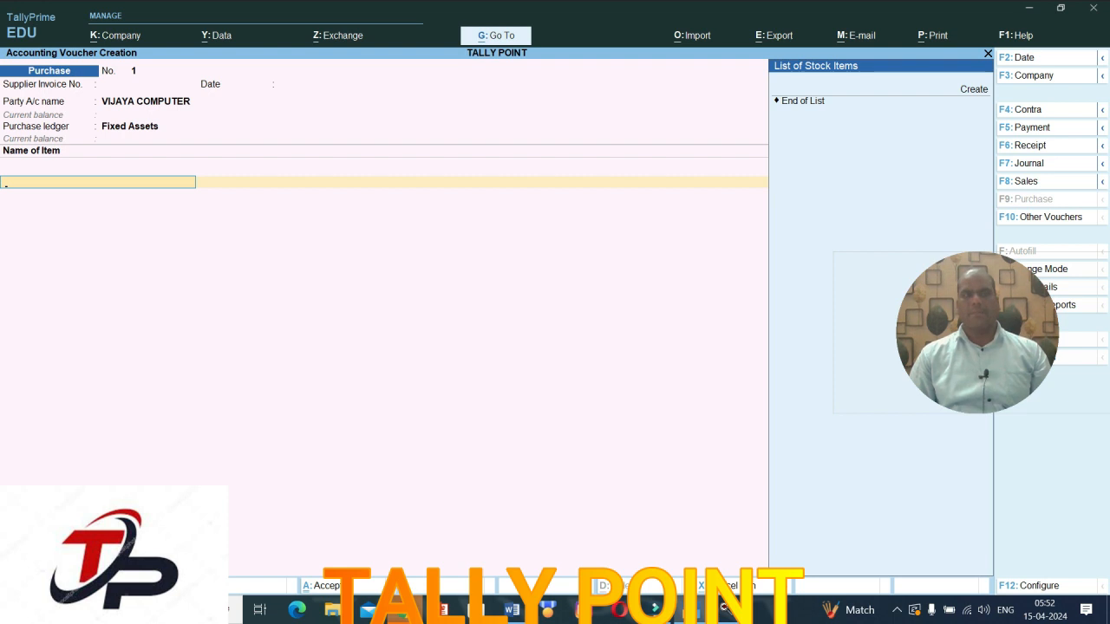
Step: Start a new stock item from the voucher and set Use Costing and Market Valuation Methods for Stock Items to Yes in its configuration
{"action": "key", "text": "alt+c"}
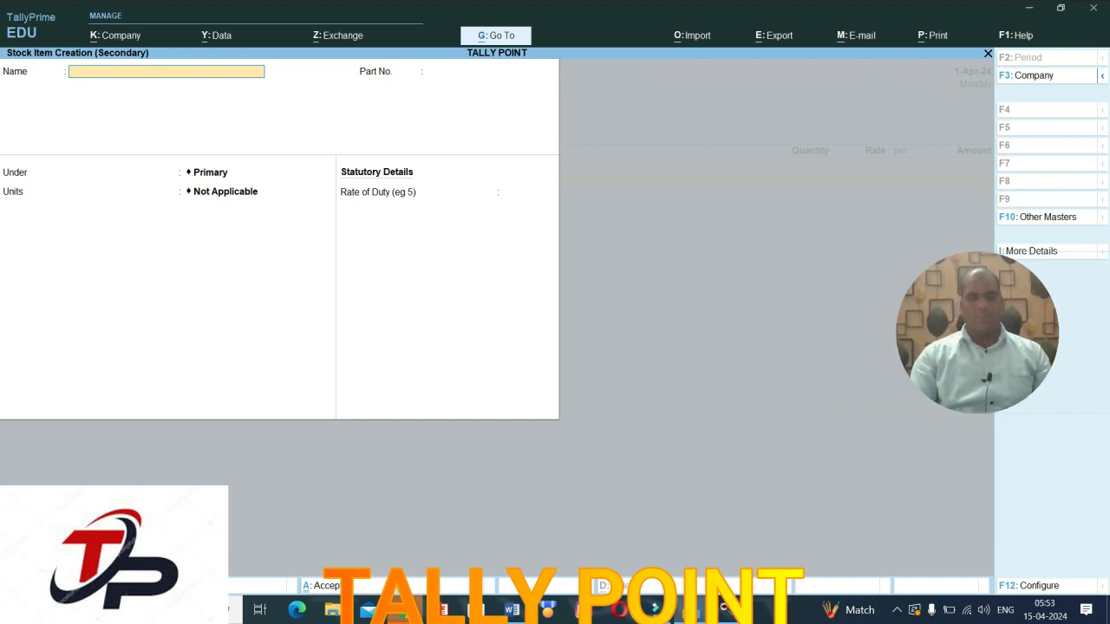
{"action": "key", "text": "F12"}
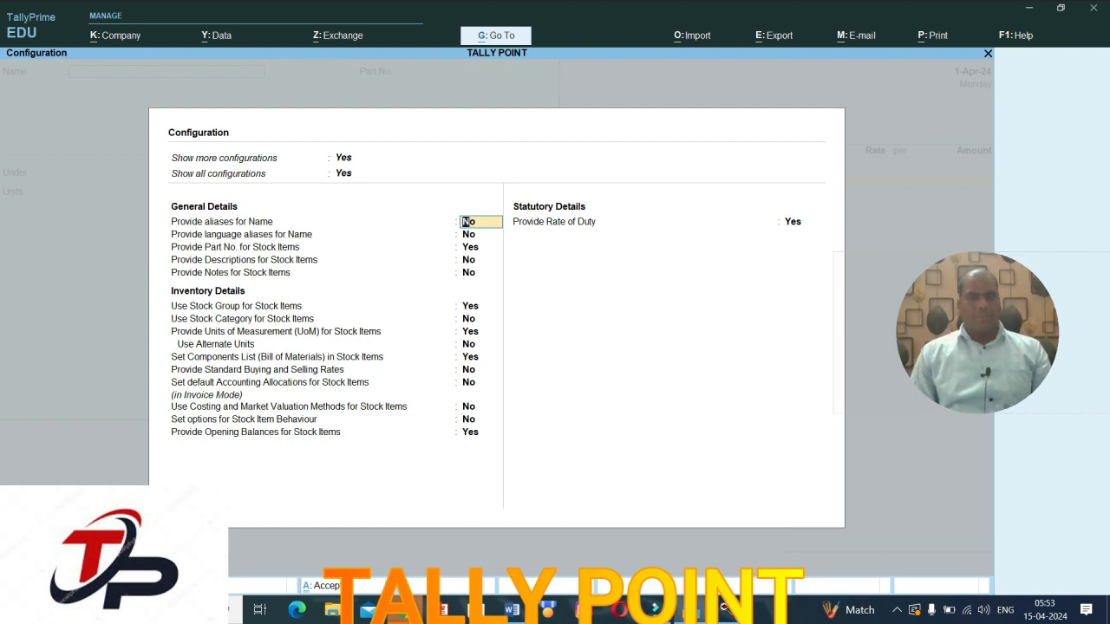
{"action": "key", "text": "Down"}
{"action": "key", "text": "Down"}
{"action": "key", "text": "Down"}
{"action": "key", "text": "Down"}
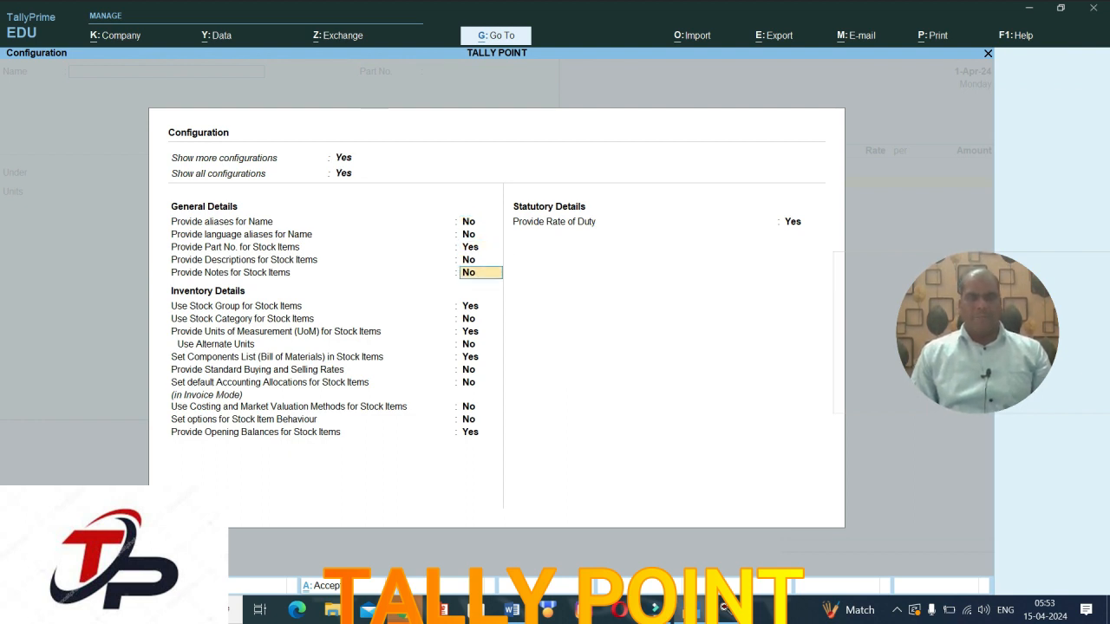
{"action": "key", "text": "Down"}
{"action": "key", "text": "Down"}
{"action": "key", "text": "Down"}
{"action": "key", "text": "Down"}
{"action": "key", "text": "Down"}
{"action": "key", "text": "Down"}
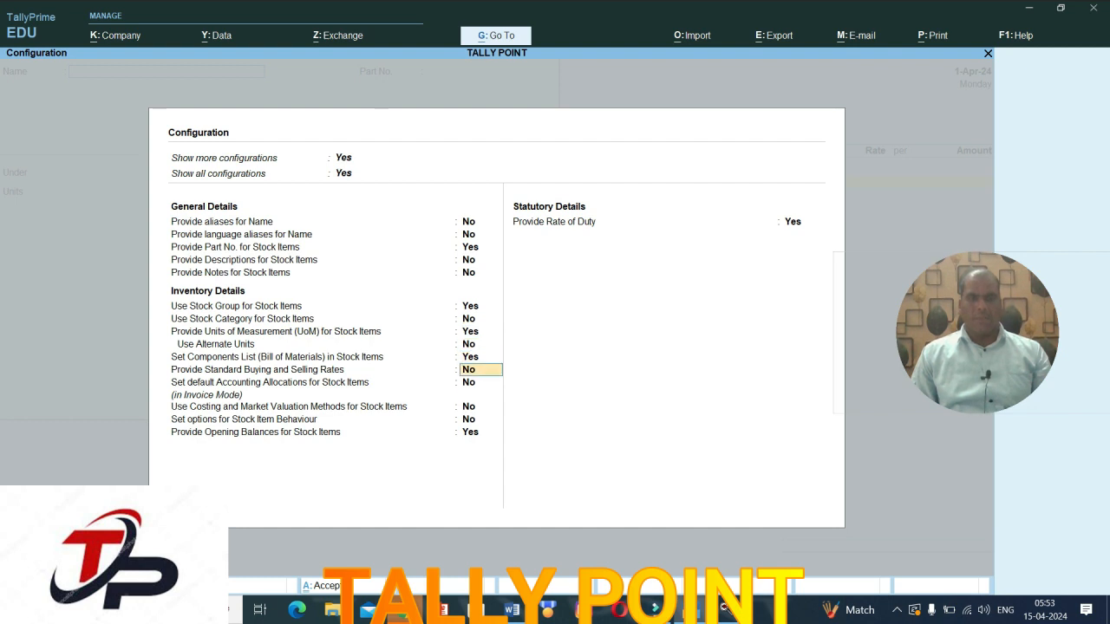
{"action": "key", "text": "Down"}
{"action": "key", "text": "Down"}
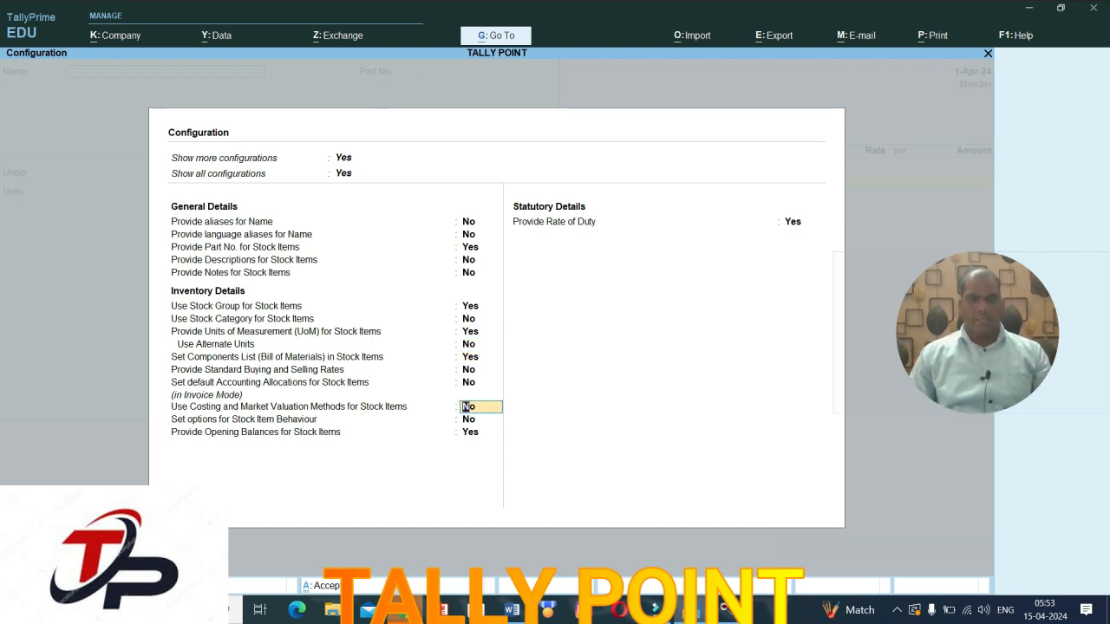
{"action": "type", "text": "y"}
{"action": "key", "text": "Return"}
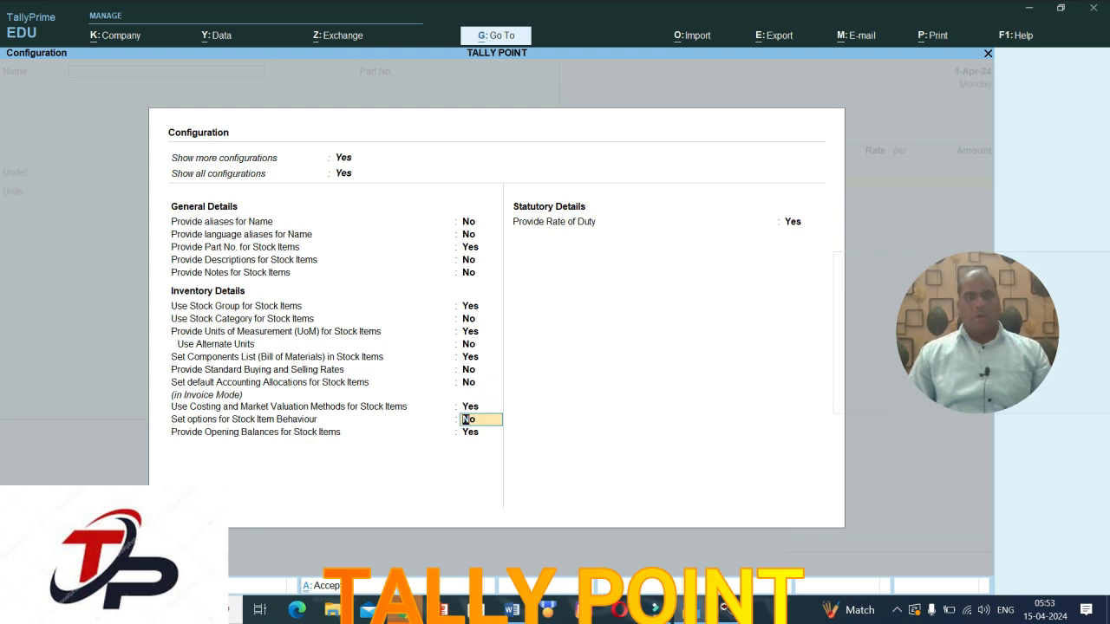
{"action": "key", "text": "ctrl+a"}
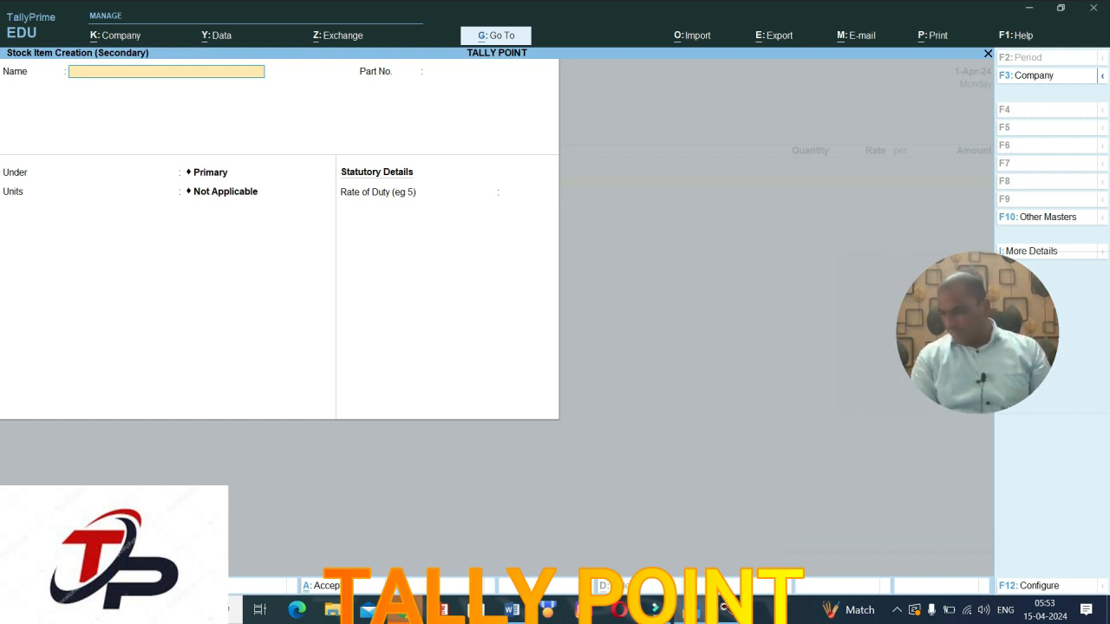
Step: Name the stock item Computer and set Provide Part No. for Stock Items to No in the stock item configuration
{"action": "type", "text": "Computer"}
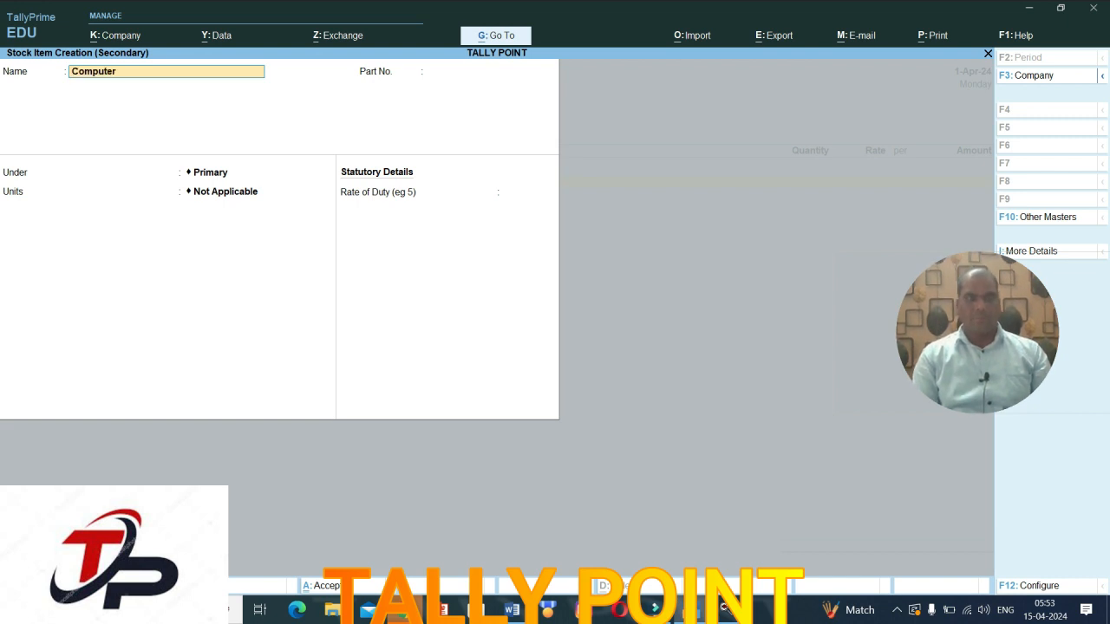
{"action": "key", "text": "Return"}
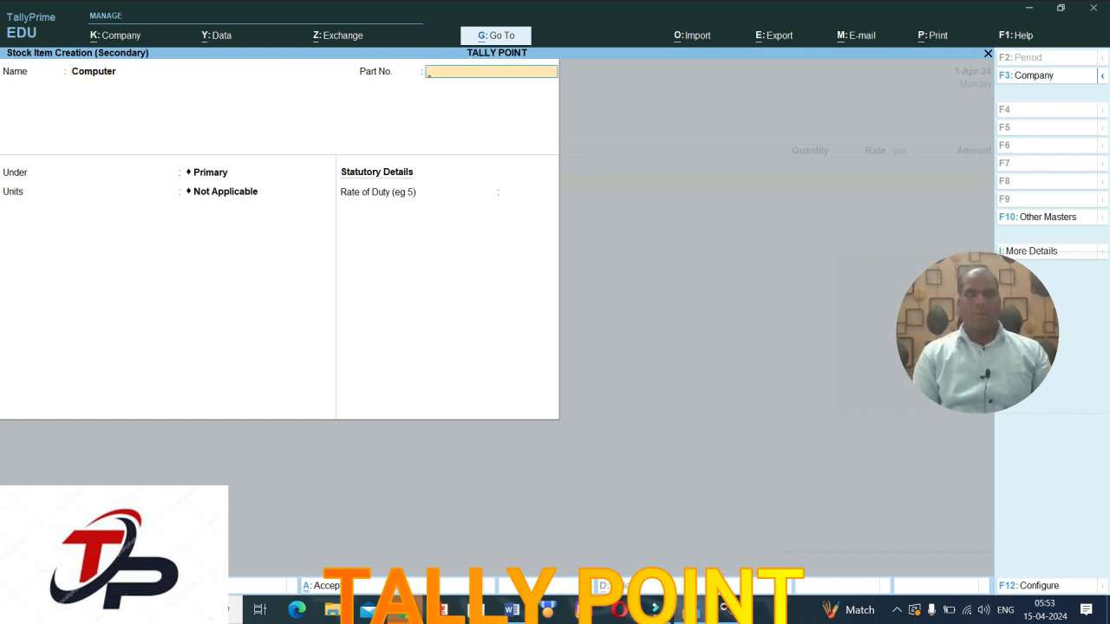
{"action": "key", "text": "F12"}
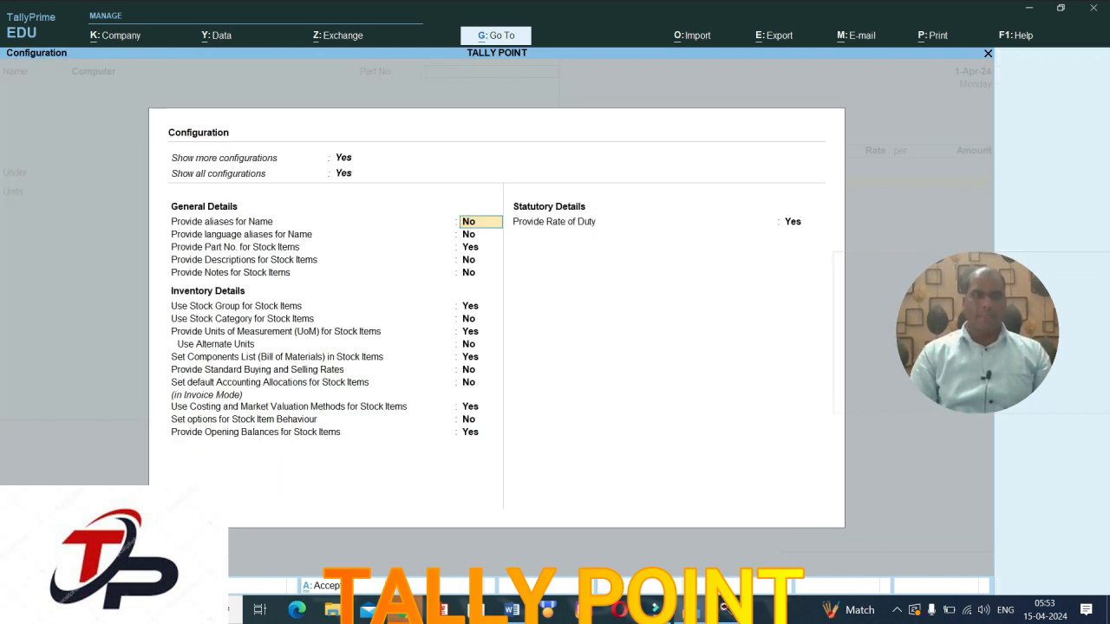
{"action": "key", "text": "Return"}
{"action": "key", "text": "Return"}
{"action": "type", "text": "n"}
{"action": "key", "text": "Return"}
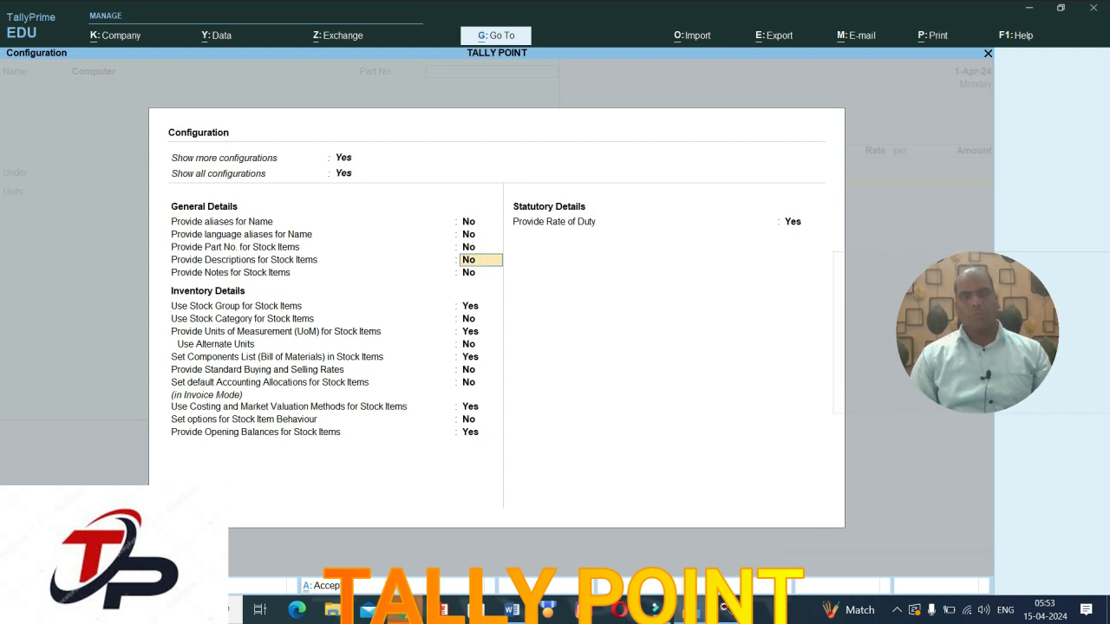
{"action": "key", "text": "ctrl+a"}
Step: Create a Fixed Assets stock group under Primary for the Computer item, with Should quantities of items be added set to Yes
{"action": "key", "text": "Return"}
{"action": "key", "text": "Return"}
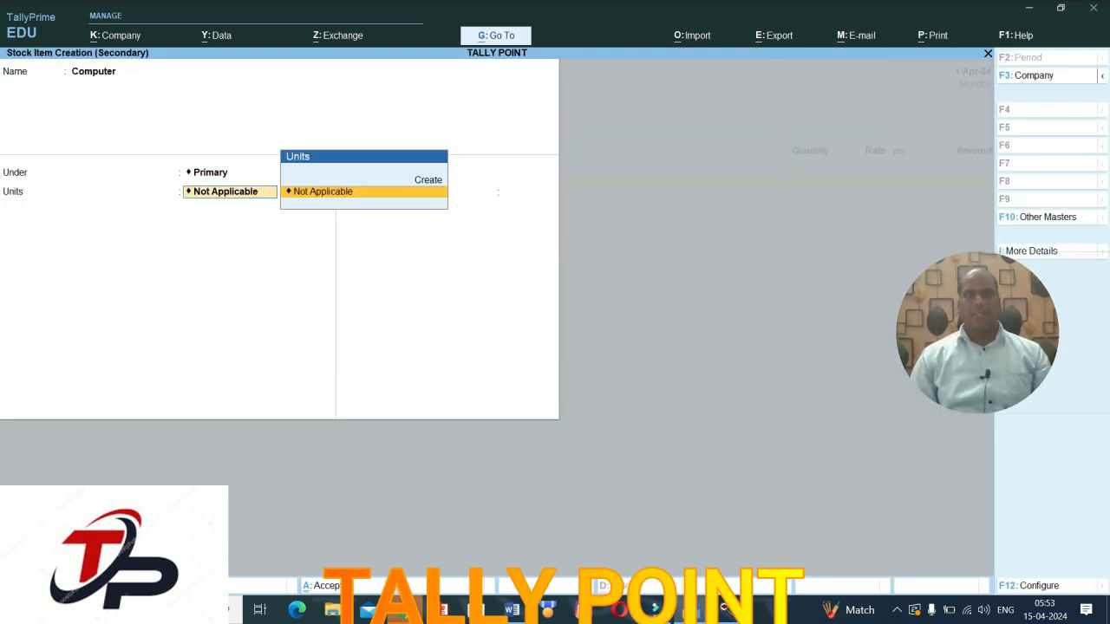
{"action": "key", "text": "BackSpace"}
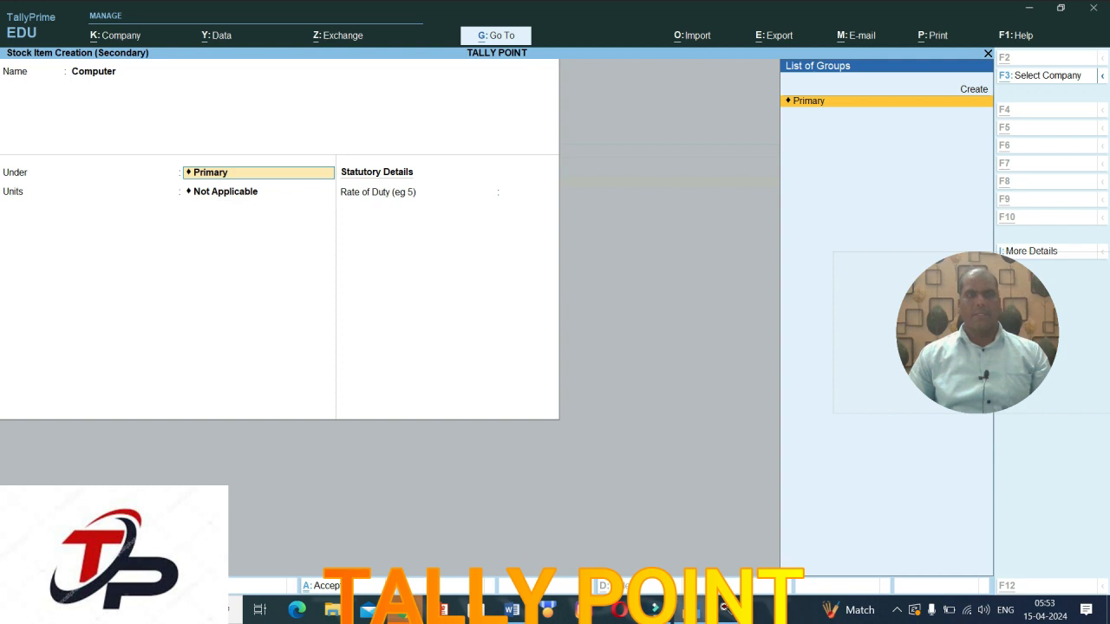
{"action": "key", "text": "alt+c"}
{"action": "type", "text": "Fix"}
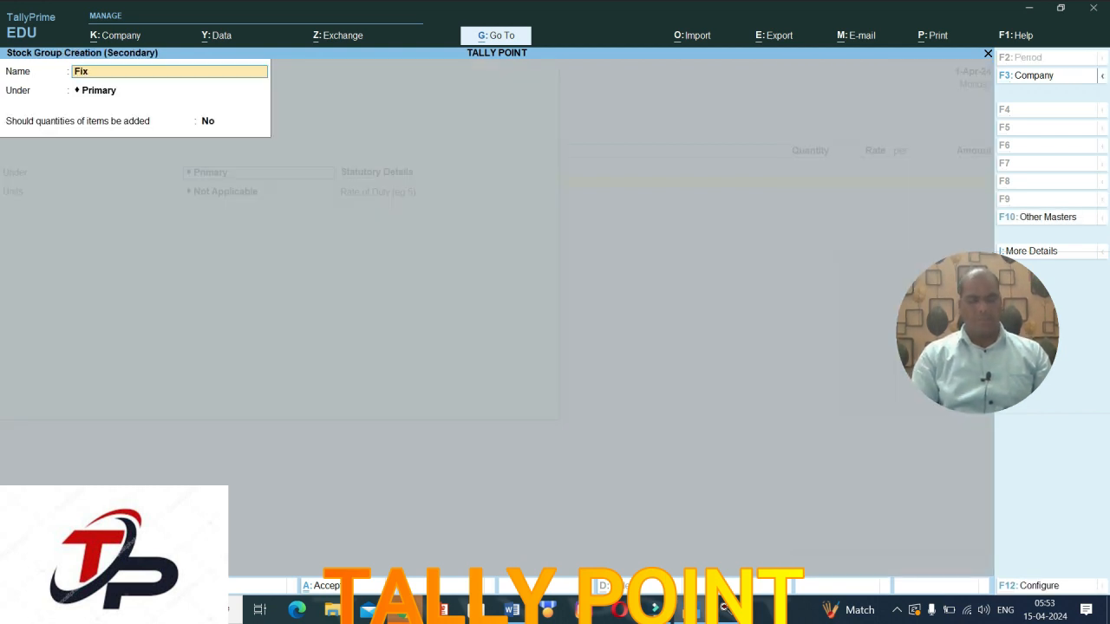
{"action": "type", "text": "ed assets"}
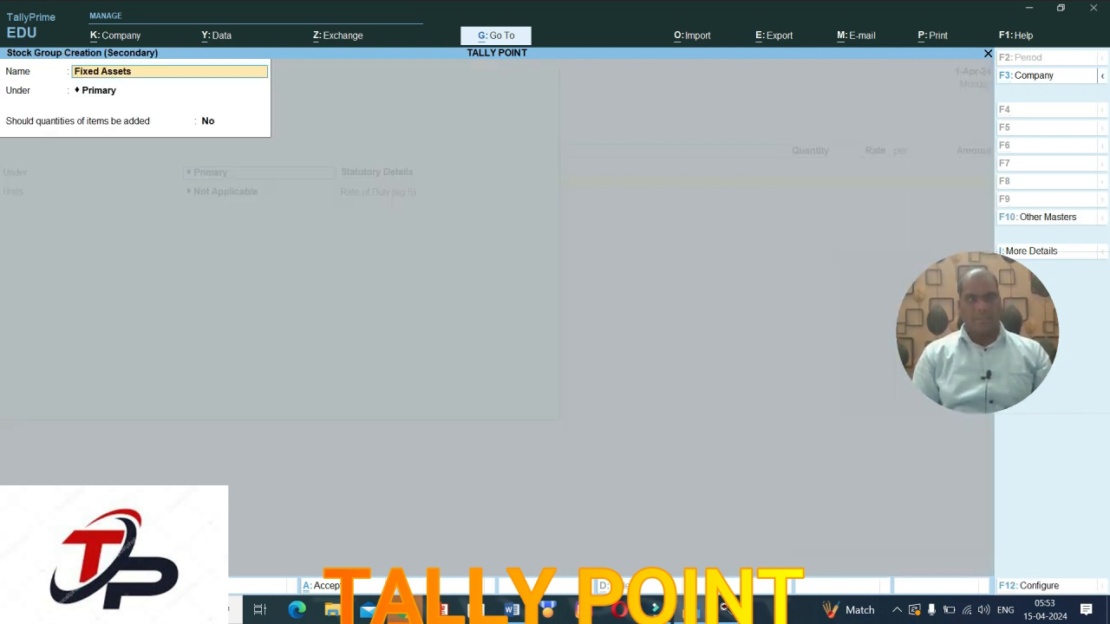
{"action": "key", "text": "Return"}
{"action": "key", "text": "Return"}
{"action": "type", "text": "y"}
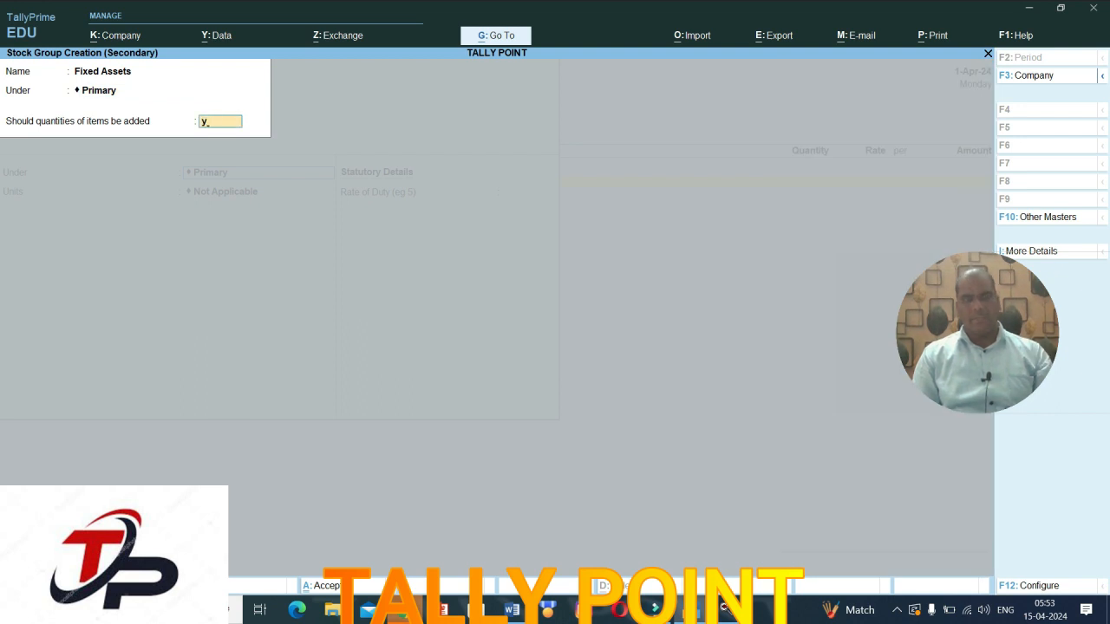
{"action": "key", "text": "Return"}
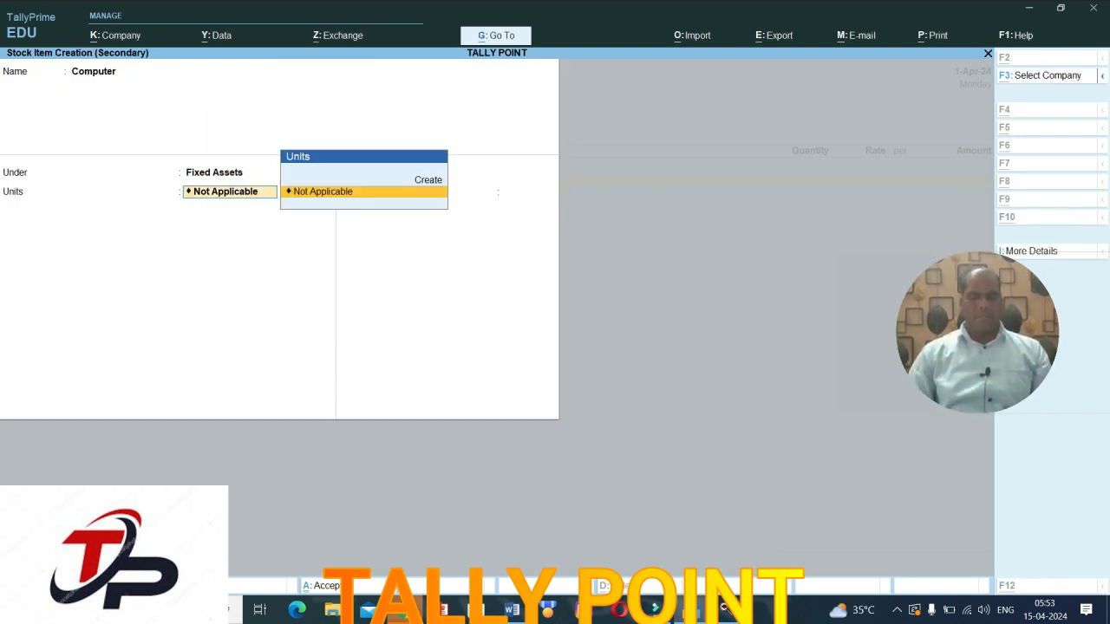
Step: Create a simple unit with the symbol pcs and assign it to the Computer item
{"action": "key", "text": "alt+c"}
{"action": "type", "text": "pcs"}
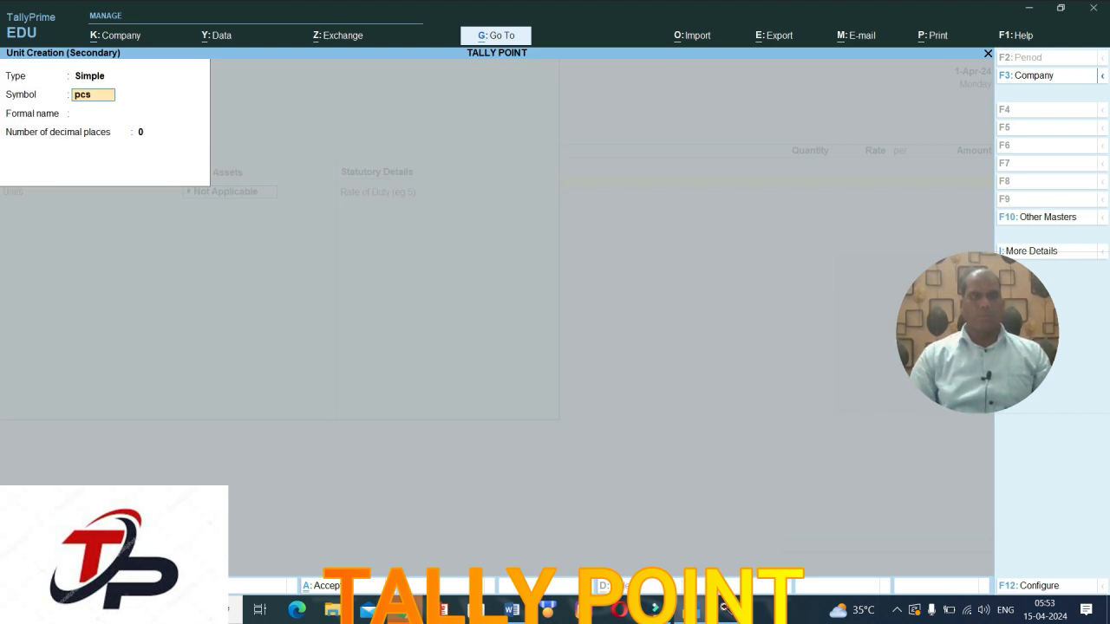
{"action": "key", "text": "ctrl"}
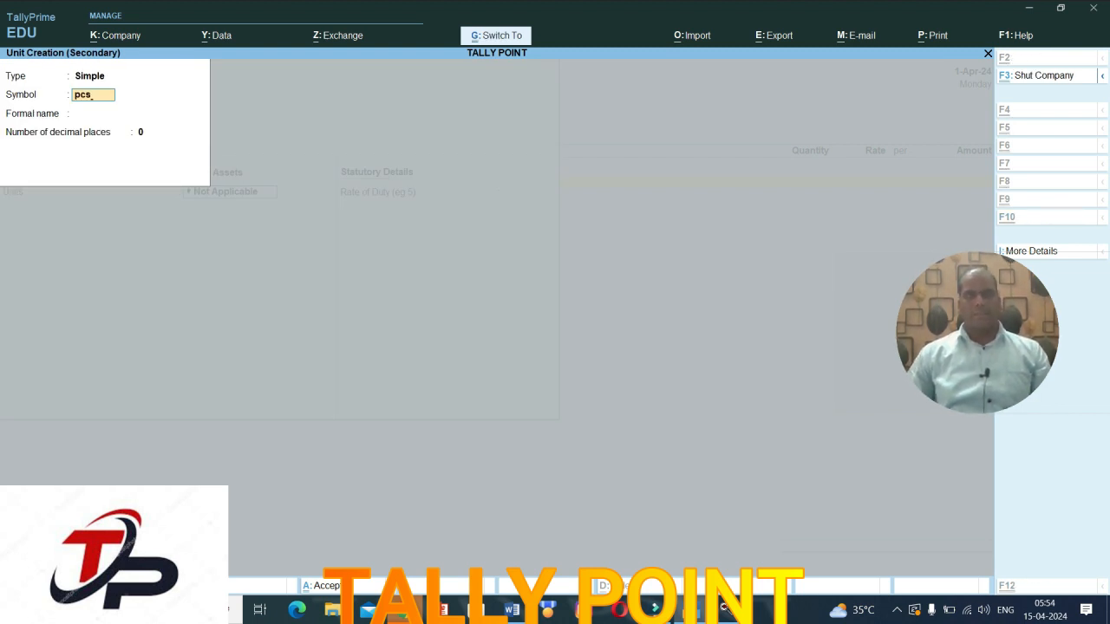
{"action": "key", "text": "ctrl+a"}
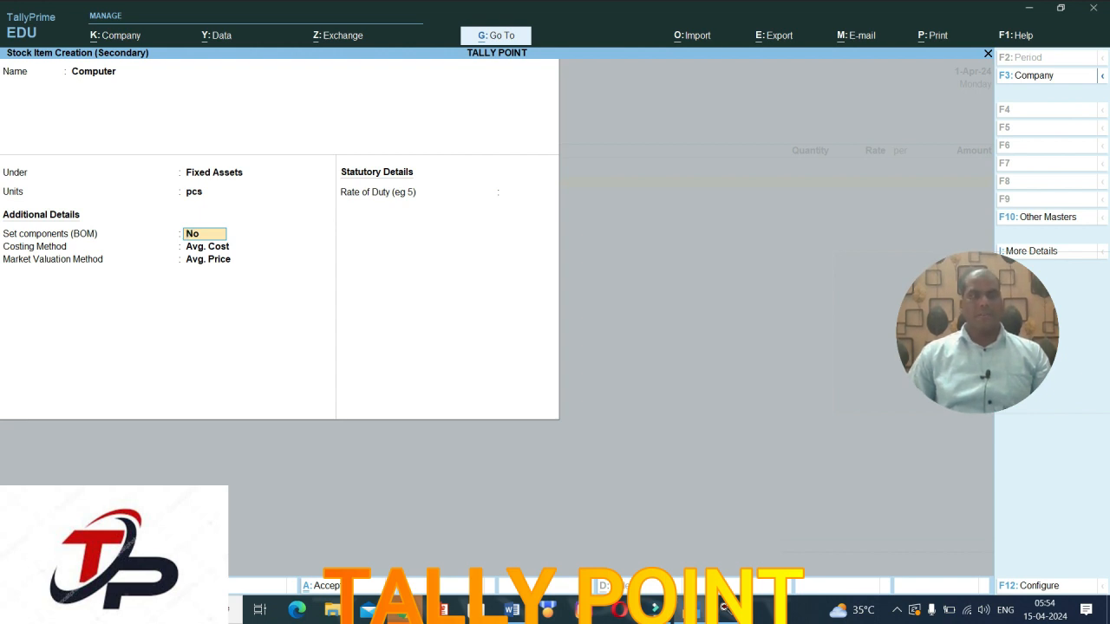
Step: Set Components List (Bill of Materials) in Stock Items to No in the stock item configuration and save it
{"action": "key", "text": "F12"}
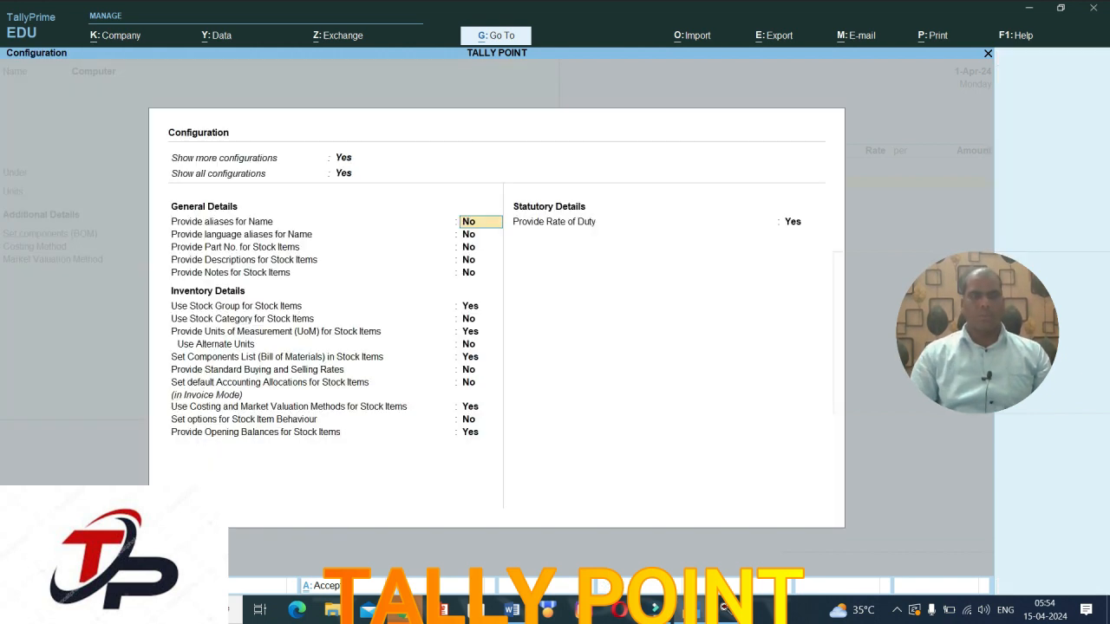
{"action": "key", "text": "Down"}
{"action": "key", "text": "Down"}
{"action": "key", "text": "Down"}
{"action": "key", "text": "Down"}
{"action": "key", "text": "Down"}
{"action": "key", "text": "Down"}
{"action": "key", "text": "Down"}
{"action": "key", "text": "Down"}
{"action": "key", "text": "Down"}
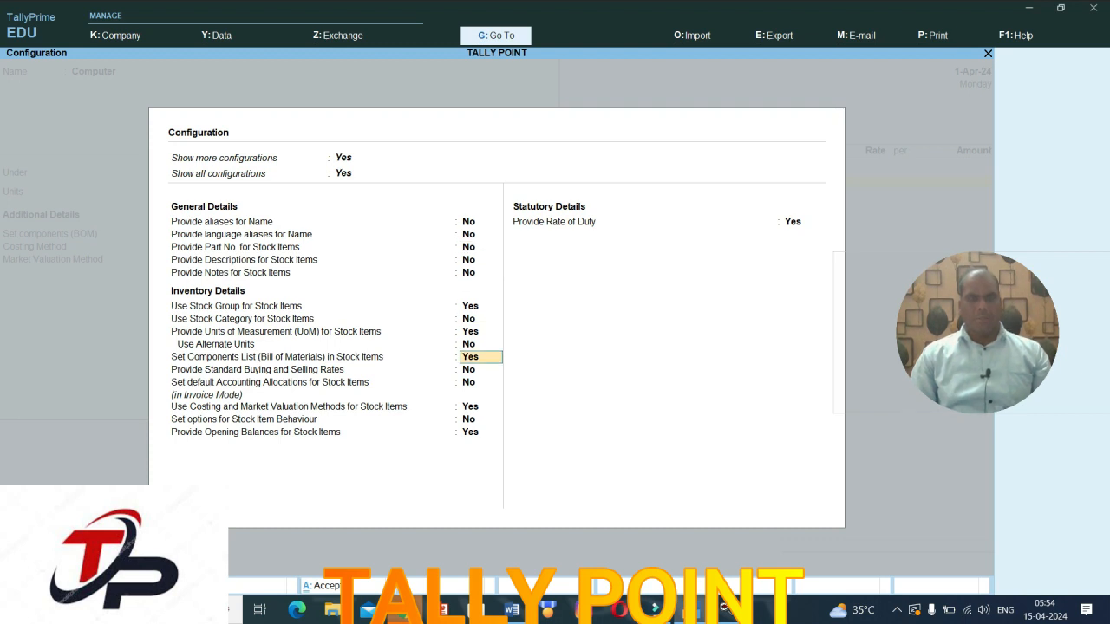
{"action": "key", "text": "n"}
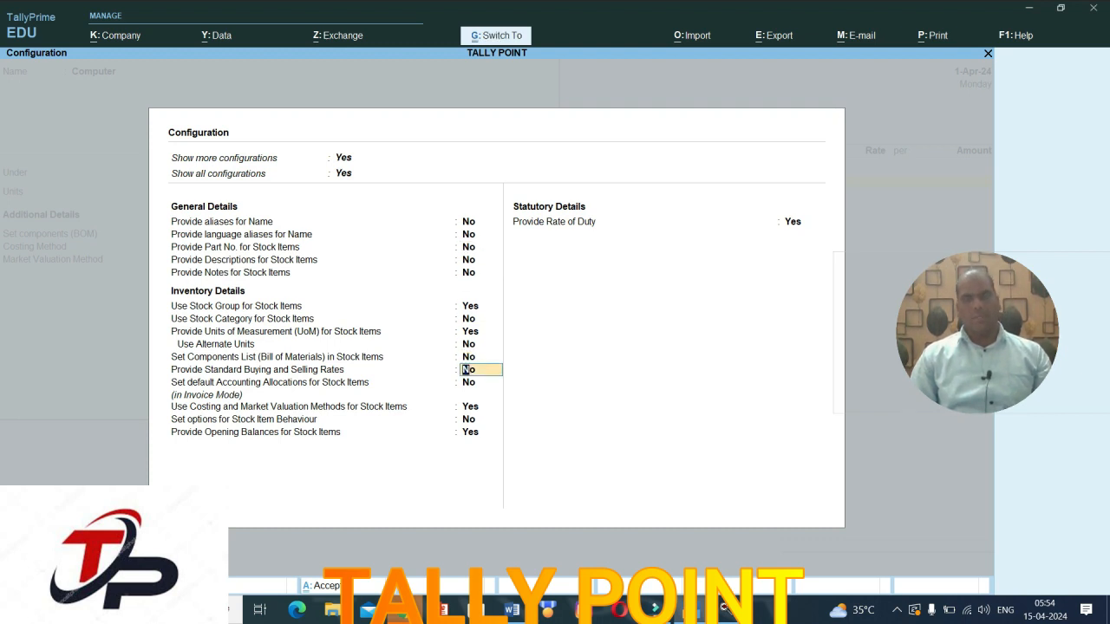
{"action": "key", "text": "ctrl+a"}
Step: Set the Computer item's costing method to At Zero Cost and save the stock item
{"action": "key", "text": "Return"}
{"action": "key", "text": "Return"}
{"action": "key", "text": "Return"}
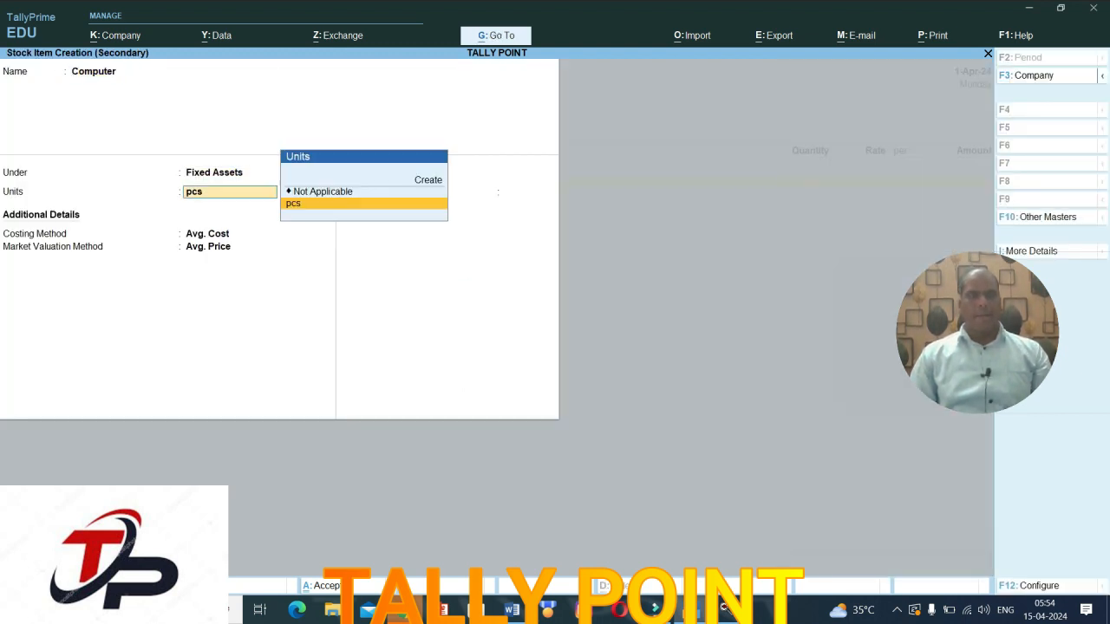
{"action": "key", "text": "BackSpace"}
{"action": "key", "text": "Down"}
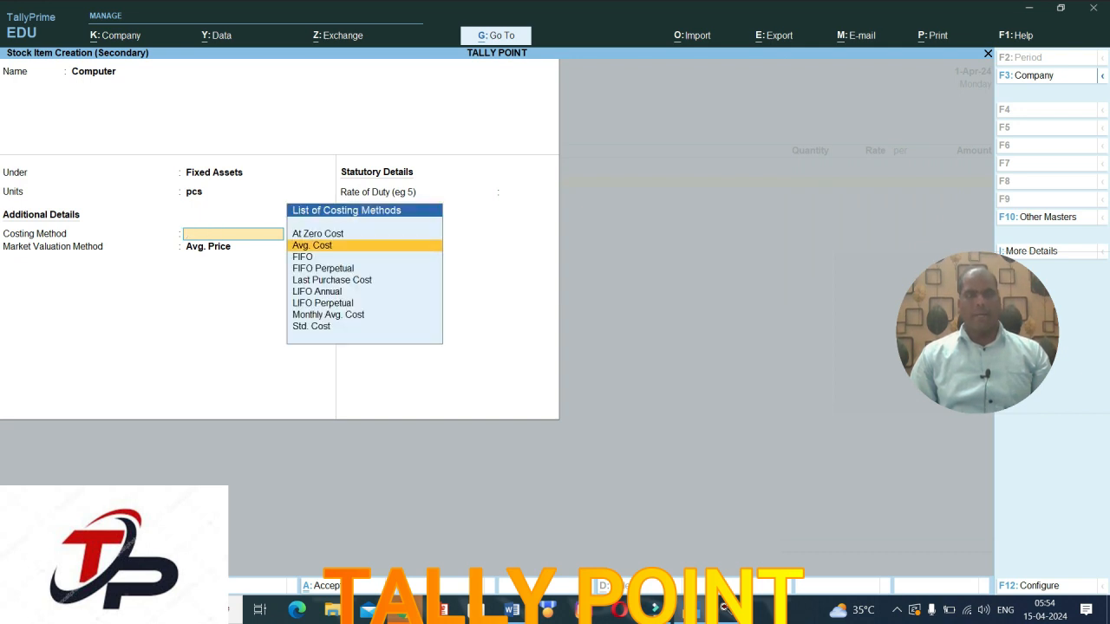
{"action": "key", "text": "Up"}
{"action": "key", "text": "Return"}
{"action": "key", "text": "ctrl"}
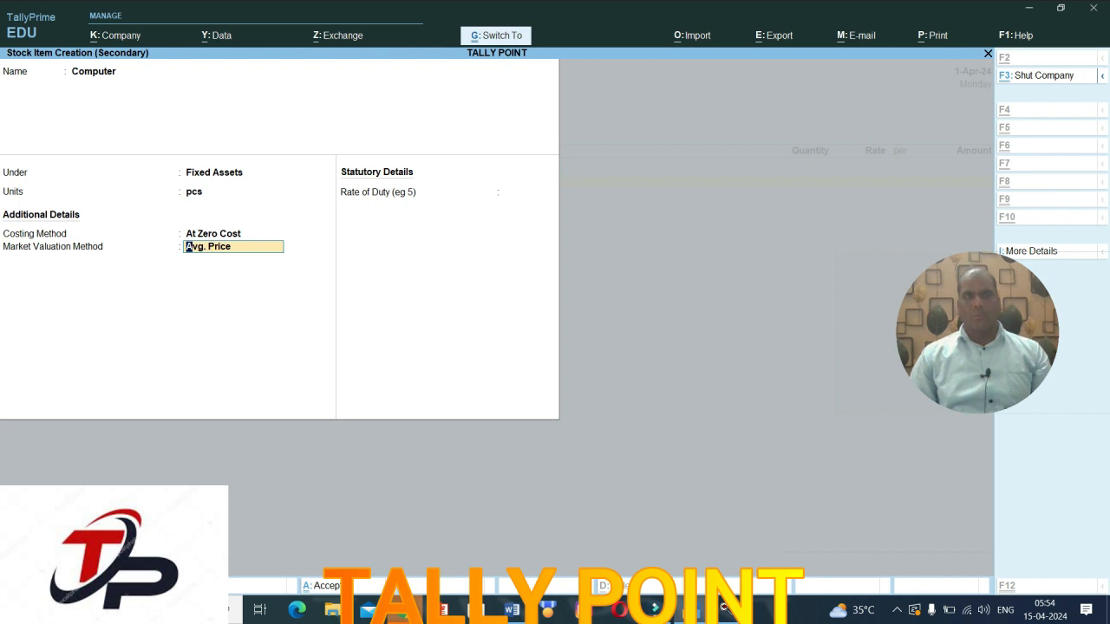
{"action": "key", "text": "ctrl+a"}
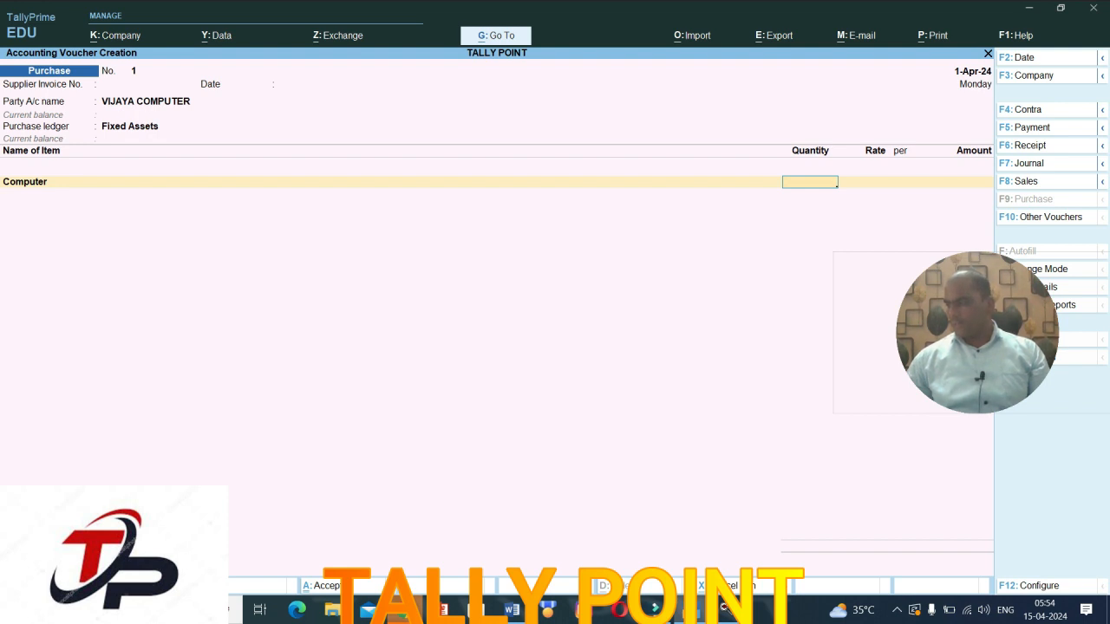
Step: Enter a quantity of 30 pcs at a rate of 10,000 for Computer in the purchase voucher
{"action": "type", "text": "30"}
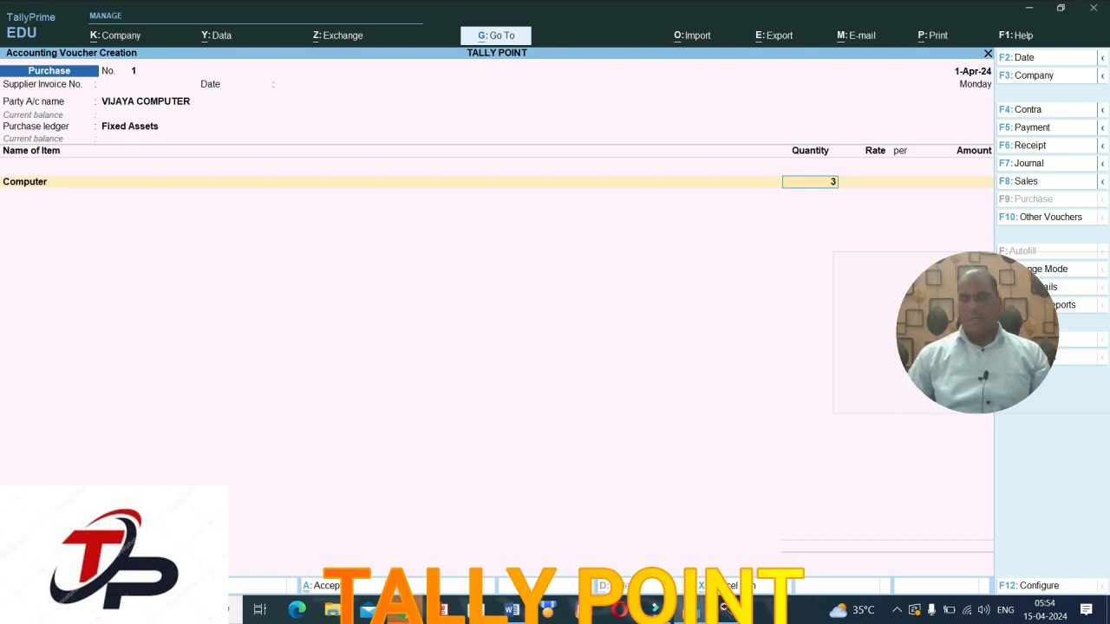
{"action": "key", "text": "Return"}
{"action": "type", "text": "10"}
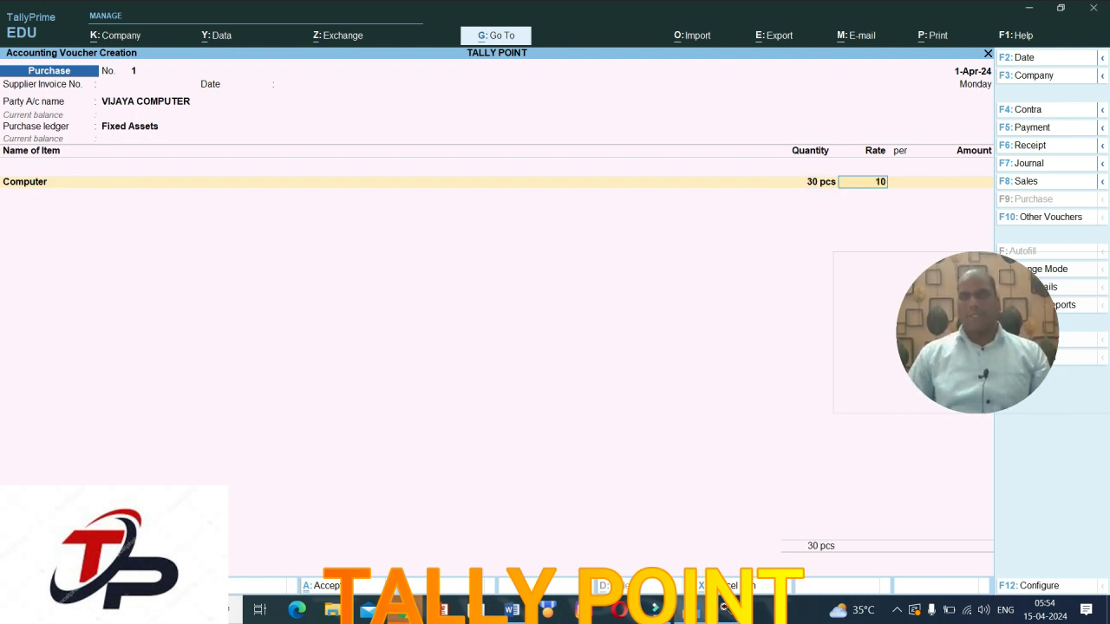
{"action": "type", "text": "0000"}
{"action": "key", "text": "Return"}
{"action": "key", "text": "Return"}
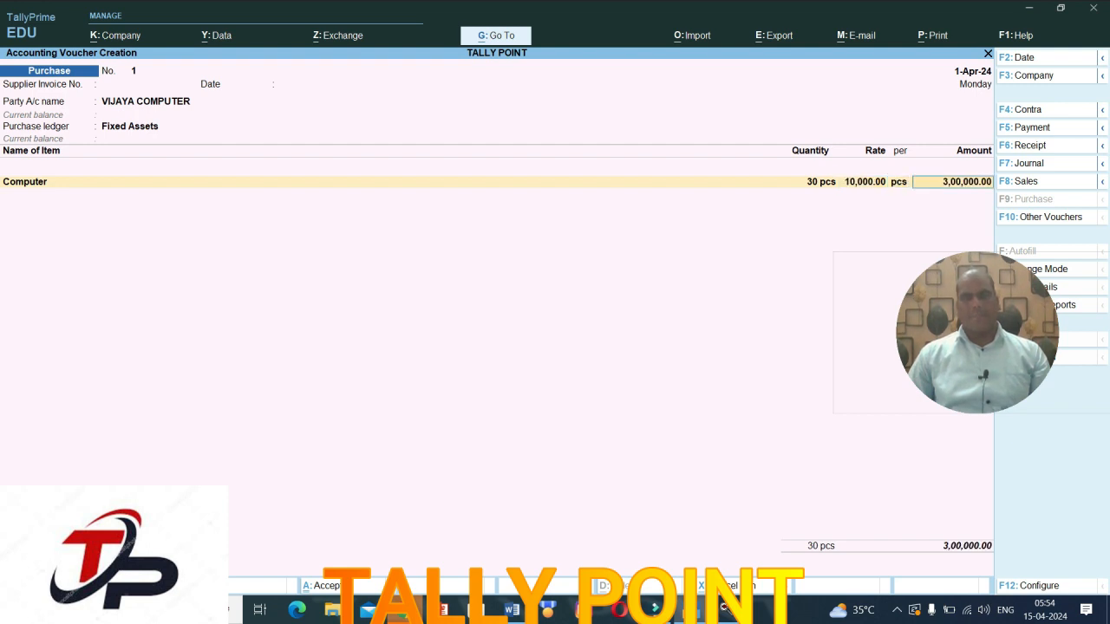
{"action": "key", "text": "Return"}
Step: Start a new stock item from the voucher named Furniture, under the Fixed Assets group with pcs as its unit
{"action": "key", "text": "alt+c"}
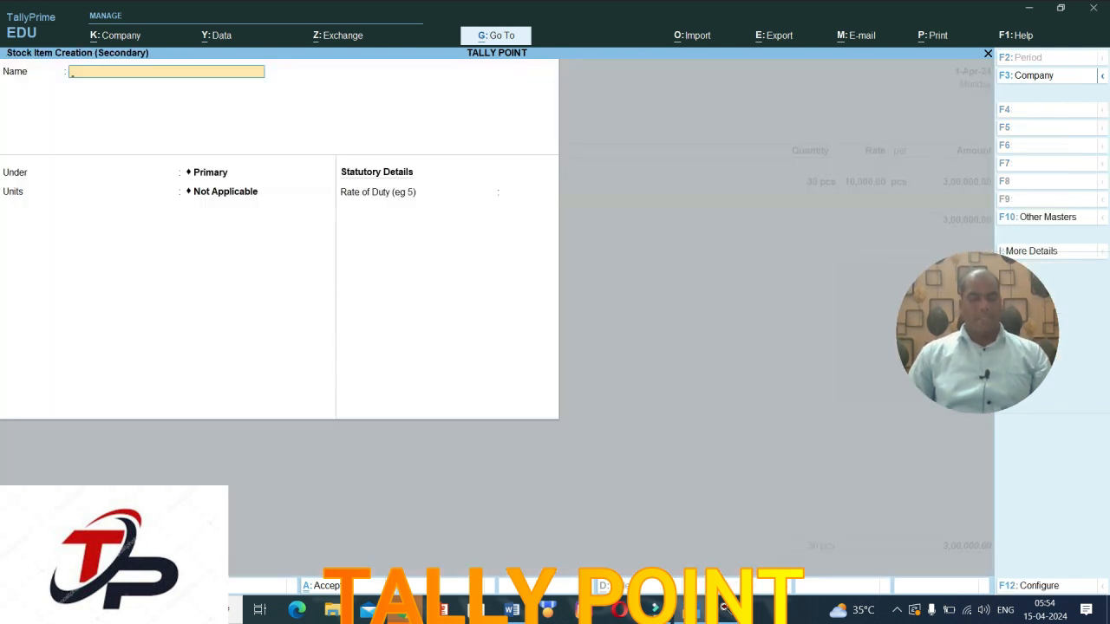
{"action": "type", "text": "Furn"}
{"action": "key", "text": "BackSpace"}
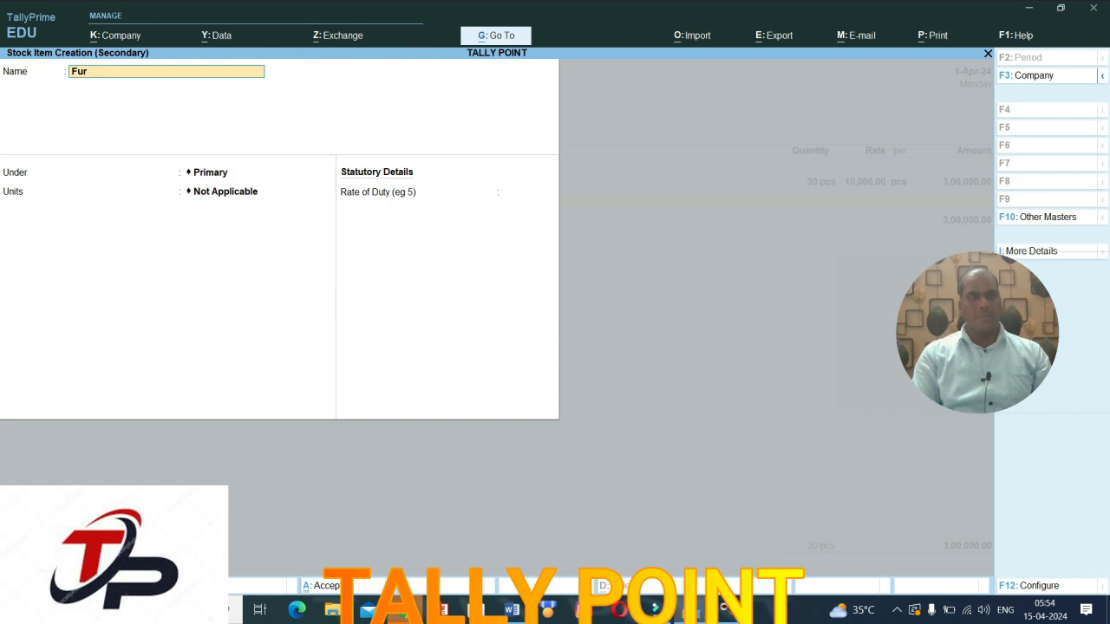
{"action": "type", "text": "niture"}
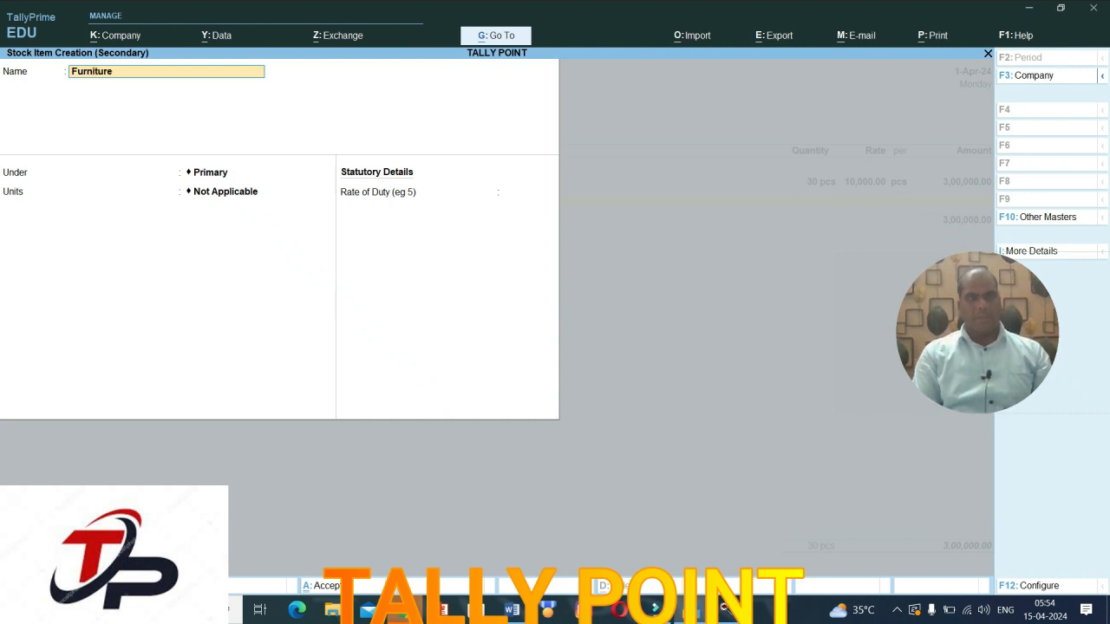
{"action": "key", "text": "Return"}
{"action": "type", "text": "F"}
{"action": "key", "text": "Return"}
{"action": "type", "text": "pcs"}
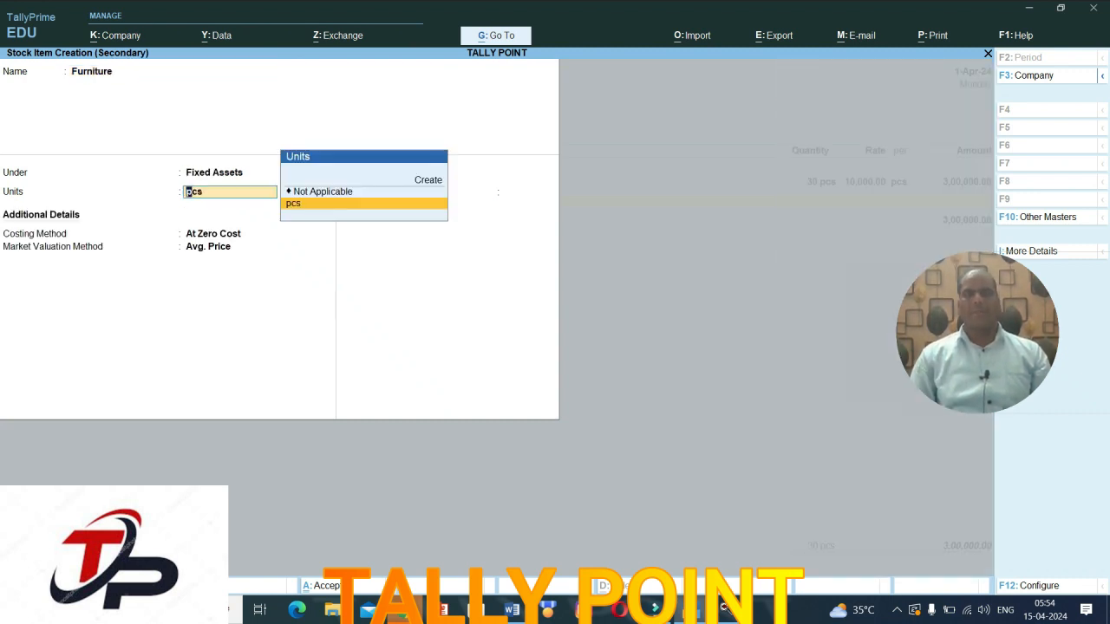
{"action": "key", "text": "Return"}
Step: Choose At Zero Cost as the Furniture item's costing method and save the item
{"action": "key", "text": "BackSpace"}
{"action": "key", "text": "Down"}
{"action": "key", "text": "Up"}
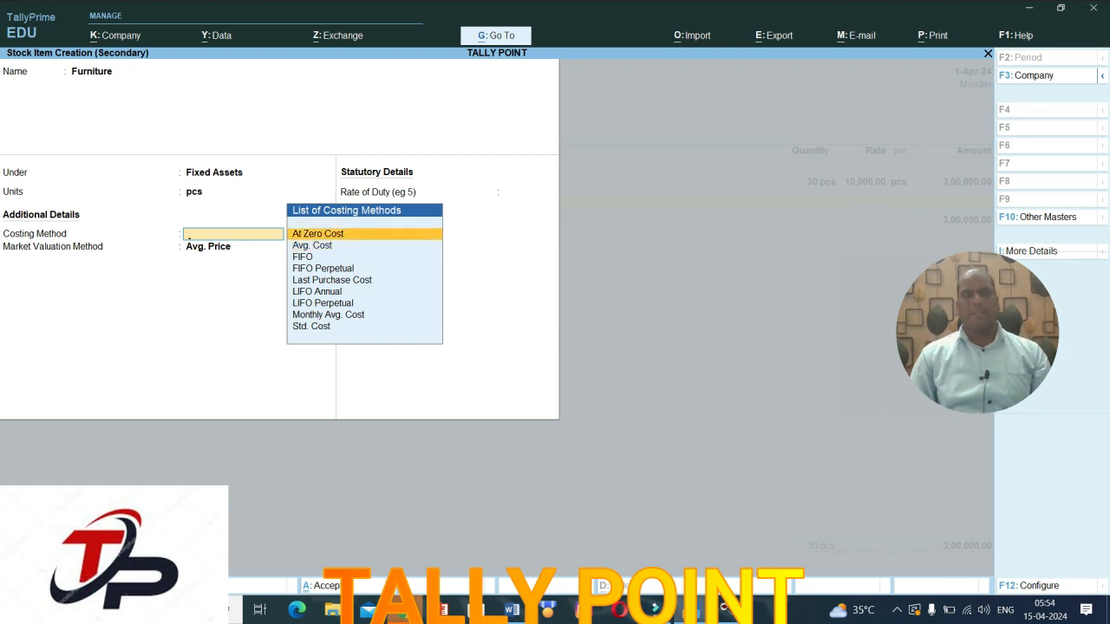
{"action": "key", "text": "Return"}
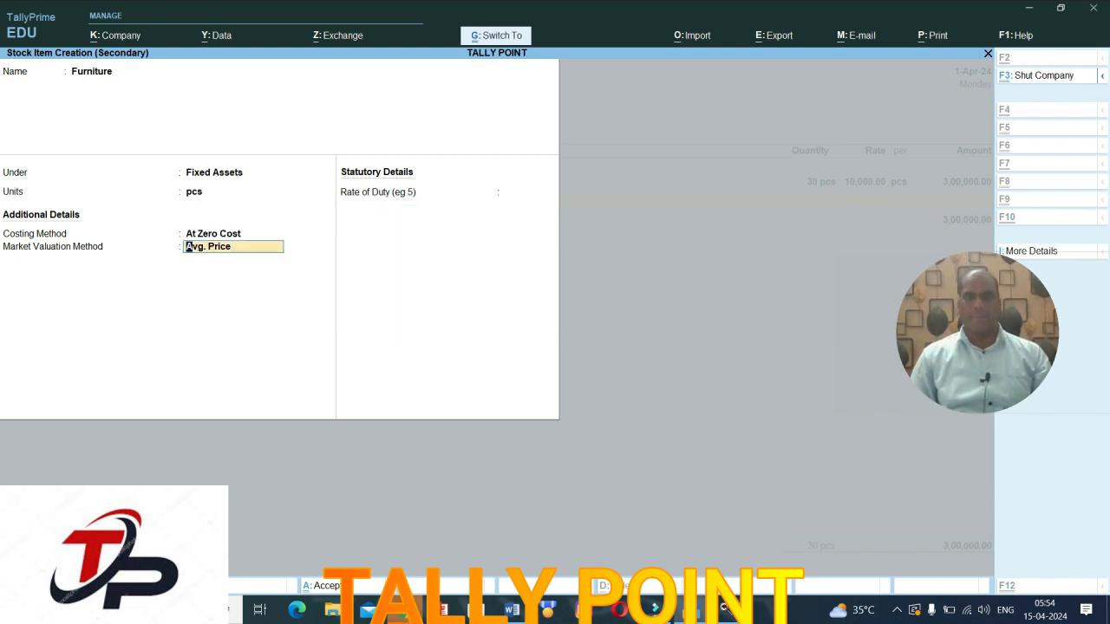
{"action": "key", "text": "ctrl+a"}
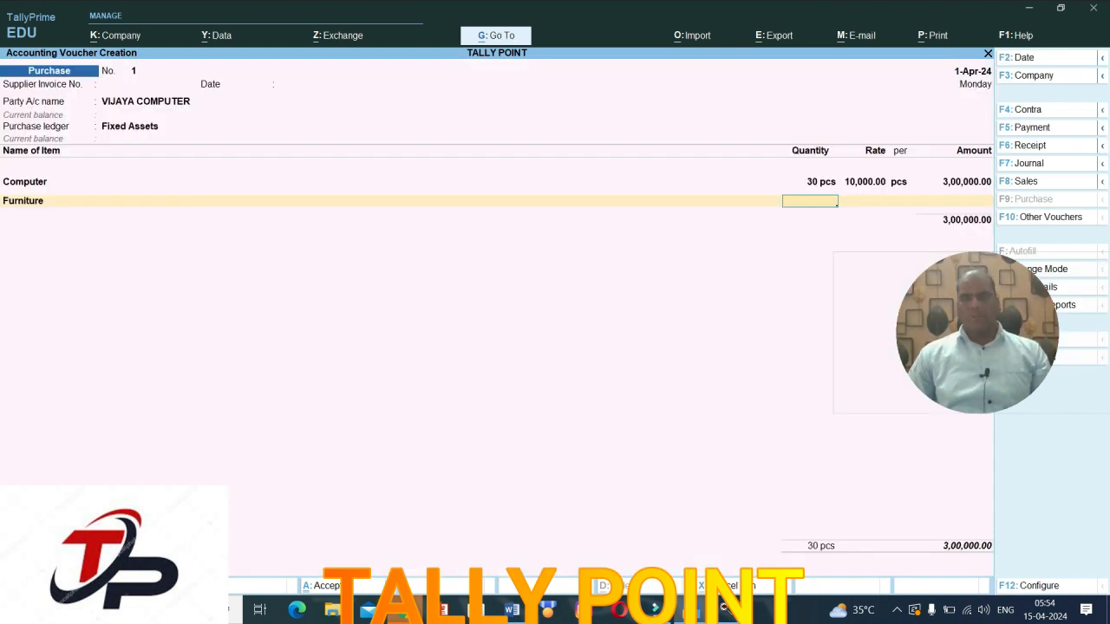
Step: Enter a quantity of 50 pcs at a rate of 1,000 for Furniture in the purchase voucher
{"action": "type", "text": "50"}
{"action": "key", "text": "Return"}
{"action": "type", "text": "1"}
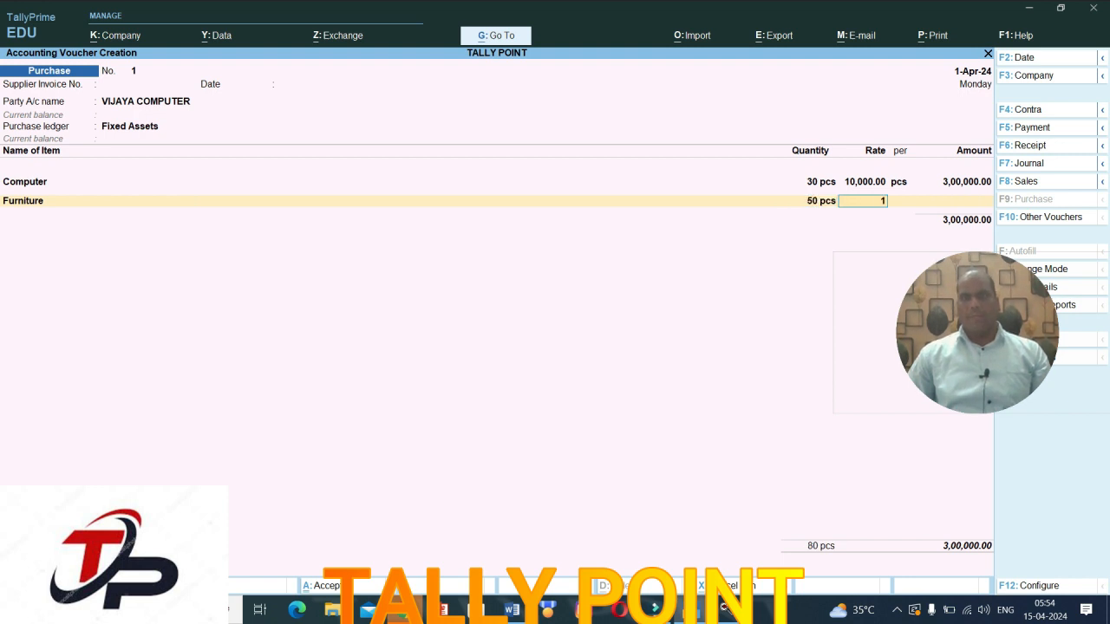
{"action": "type", "text": "000"}
{"action": "key", "text": "Return"}
{"action": "key", "text": "Return"}
{"action": "key", "text": "Return"}
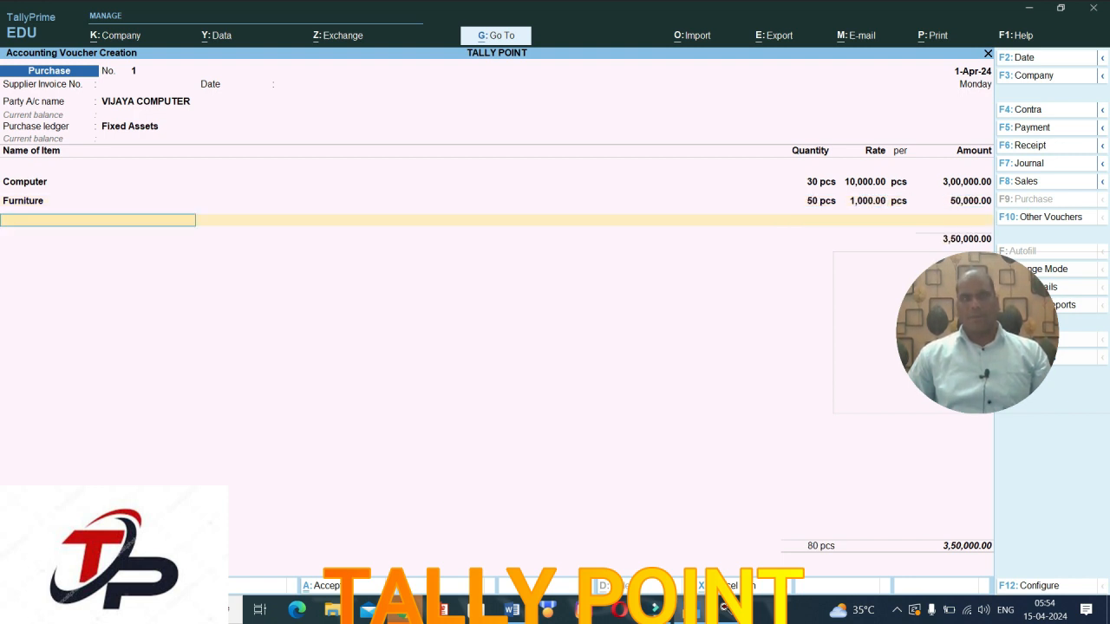
Step: Create a stock item named Led from the voucher, under Fixed Assets with pcs as unit and At Zero Cost costing
{"action": "key", "text": "alt+c"}
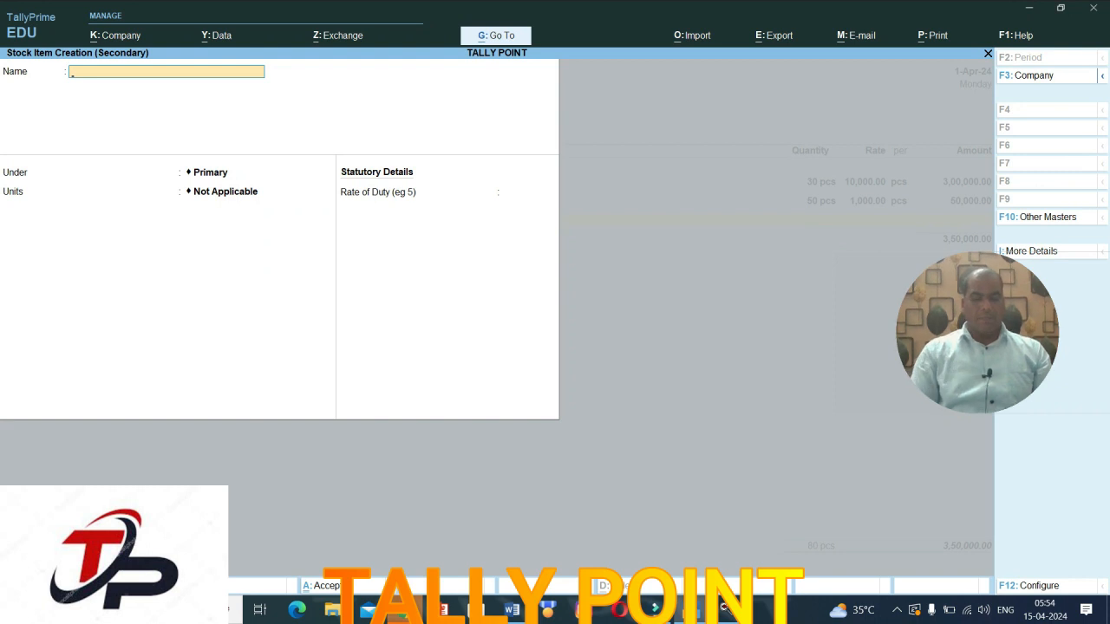
{"action": "type", "text": "Led"}
{"action": "key", "text": "Return"}
{"action": "key", "text": "Down"}
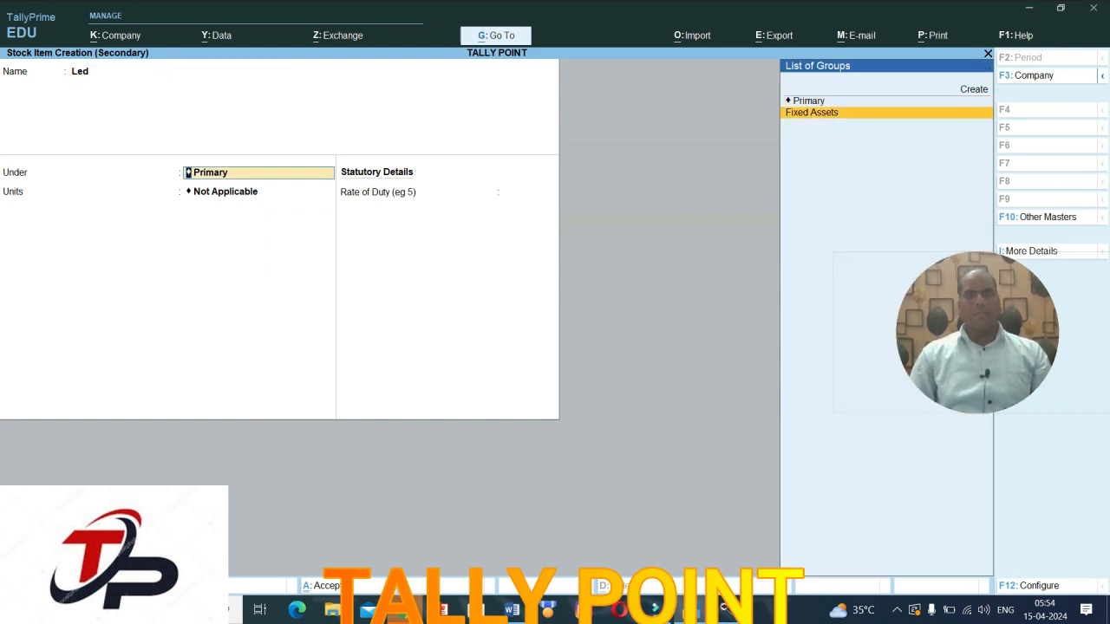
{"action": "key", "text": "Return"}
{"action": "key", "text": "Down"}
{"action": "key", "text": "Return"}
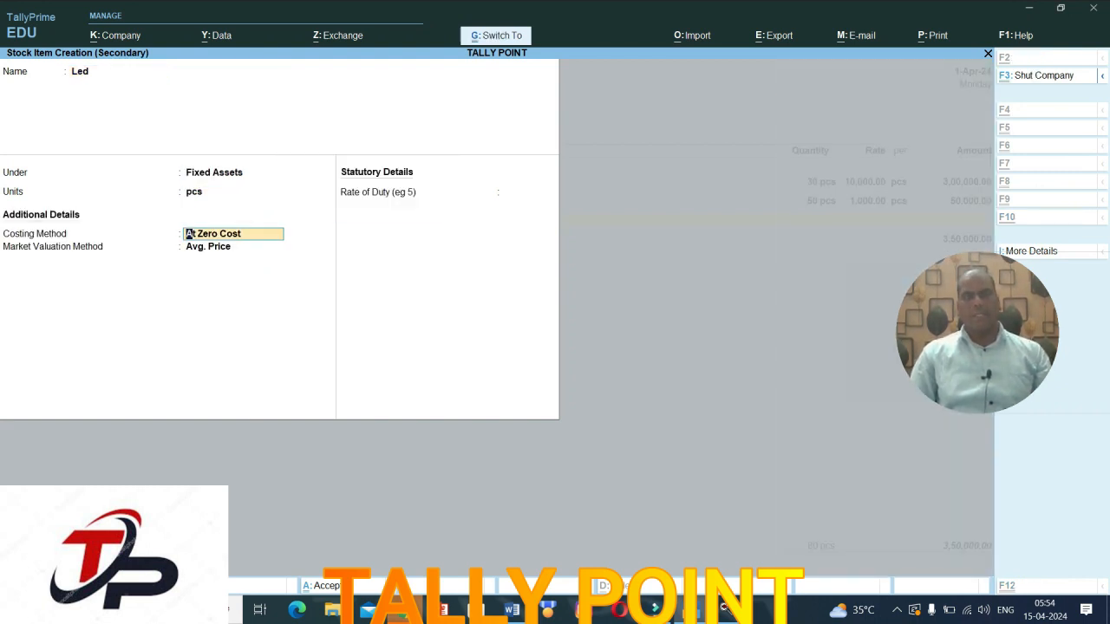
{"action": "key", "text": "ctrl+a"}
{"action": "key", "text": "Return"}
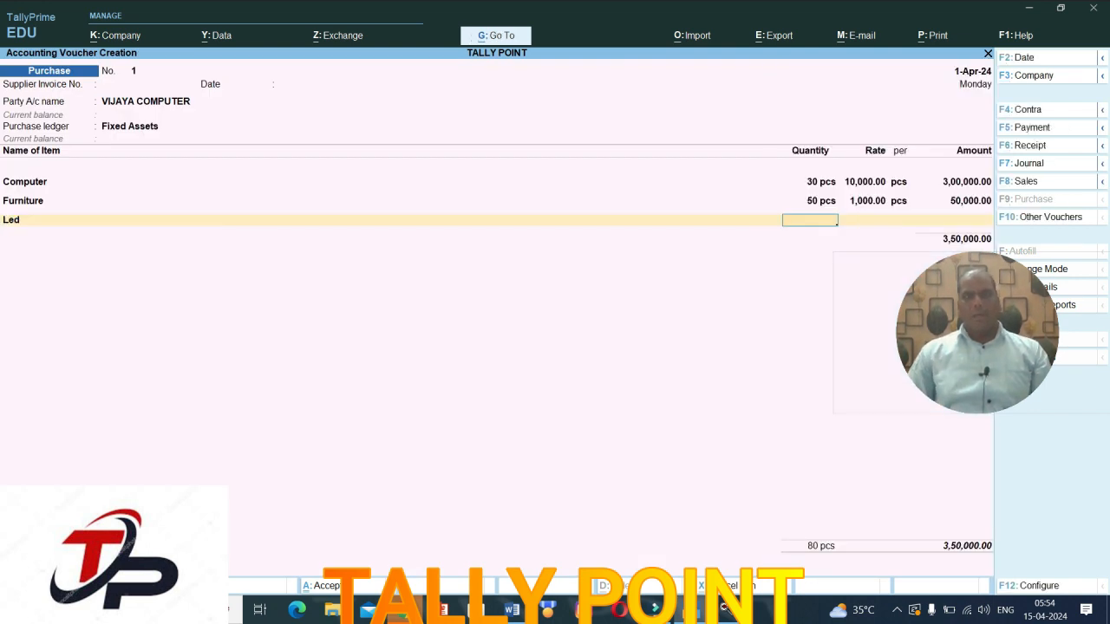
Step: Enter a quantity of 5 pcs at a rate of 15,000 for Led in the purchase voucher
{"action": "type", "text": "5"}
{"action": "key", "text": "Return"}
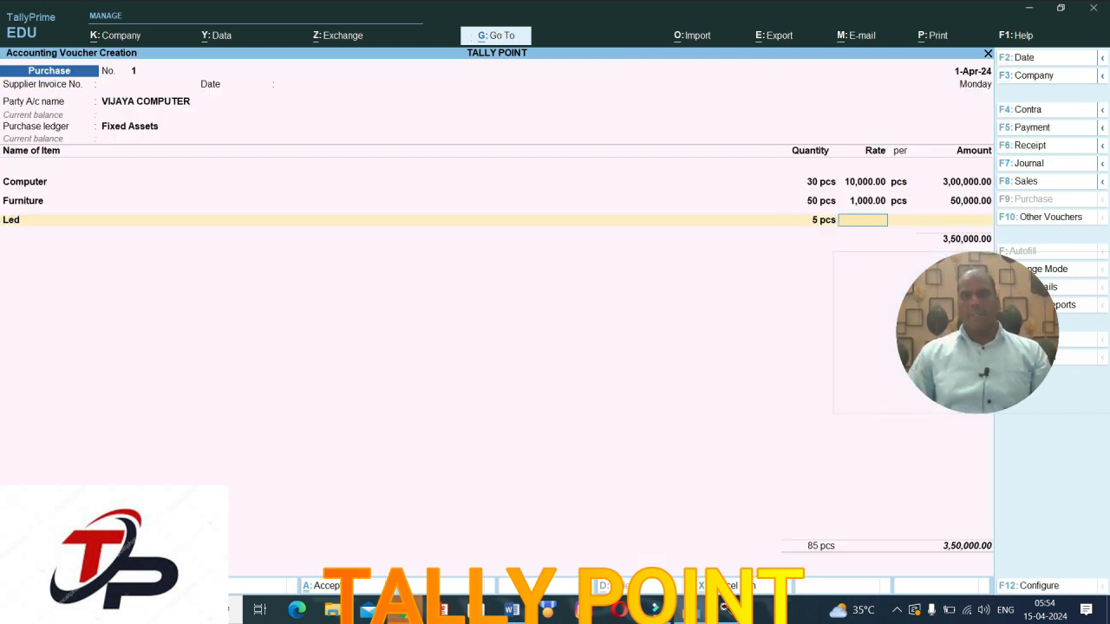
{"action": "type", "text": "15000"}
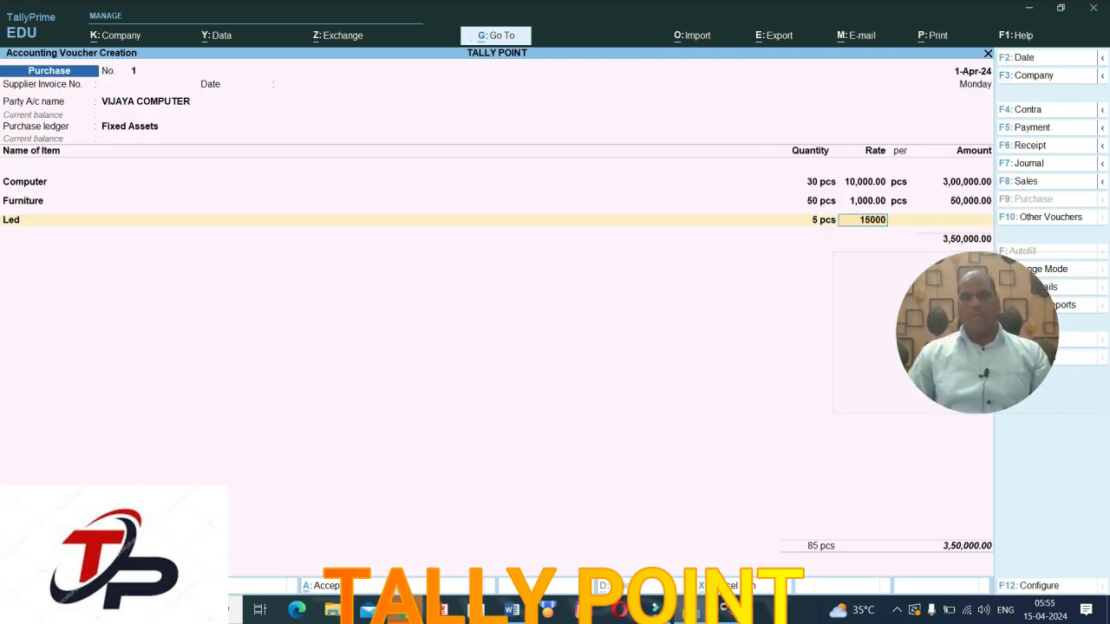
{"action": "key", "text": "Return"}
{"action": "key", "text": "Return"}
{"action": "key", "text": "Return"}
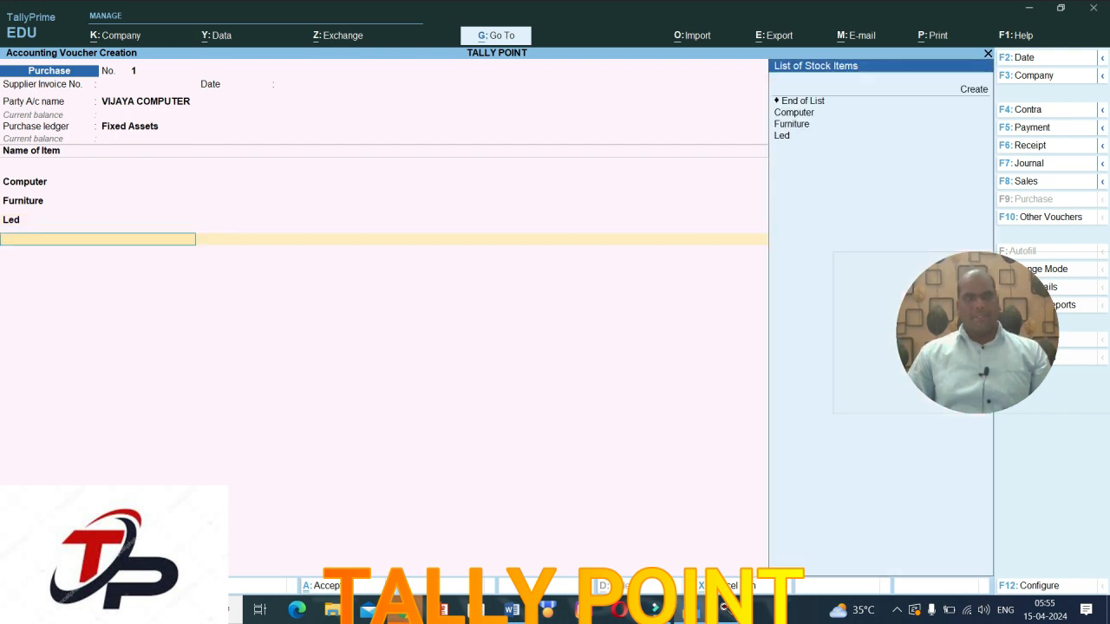
Step: Create a stock item named Laptop from the voucher, under Fixed Assets with pcs as unit and At Zero Cost costing
{"action": "key", "text": "alt+c"}
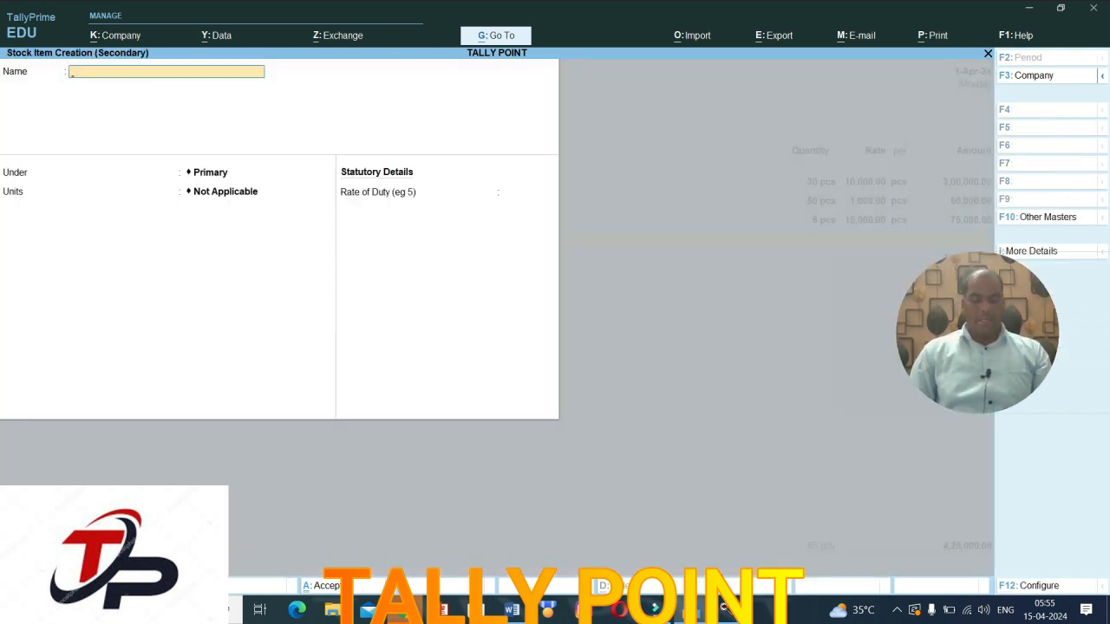
{"action": "type", "text": "Laptop"}
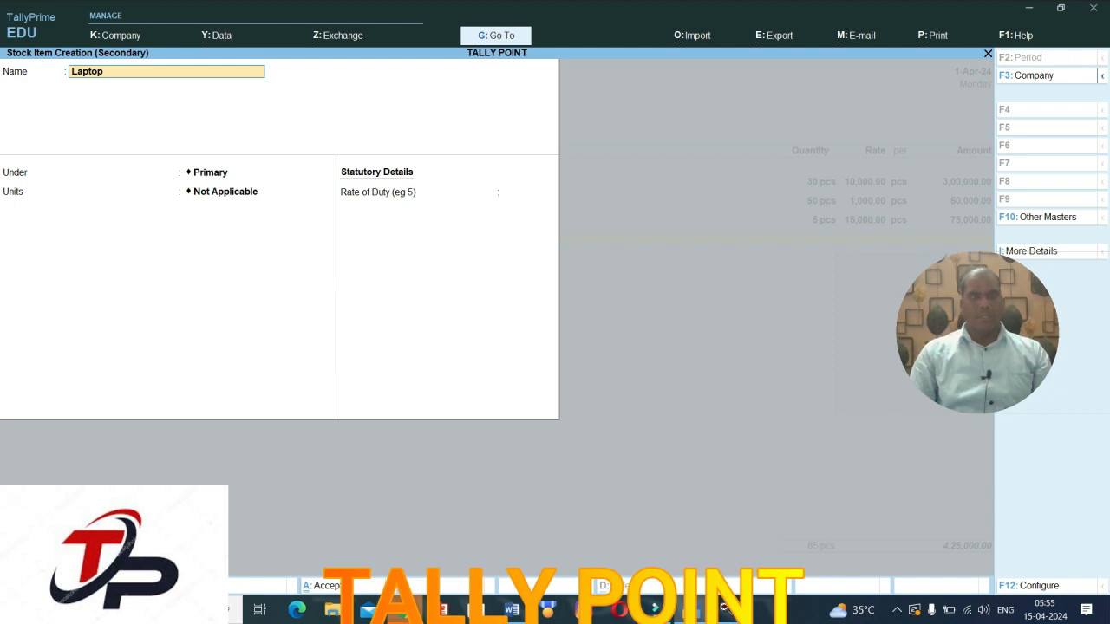
{"action": "key", "text": "Return"}
{"action": "key", "text": "Down"}
{"action": "key", "text": "Return"}
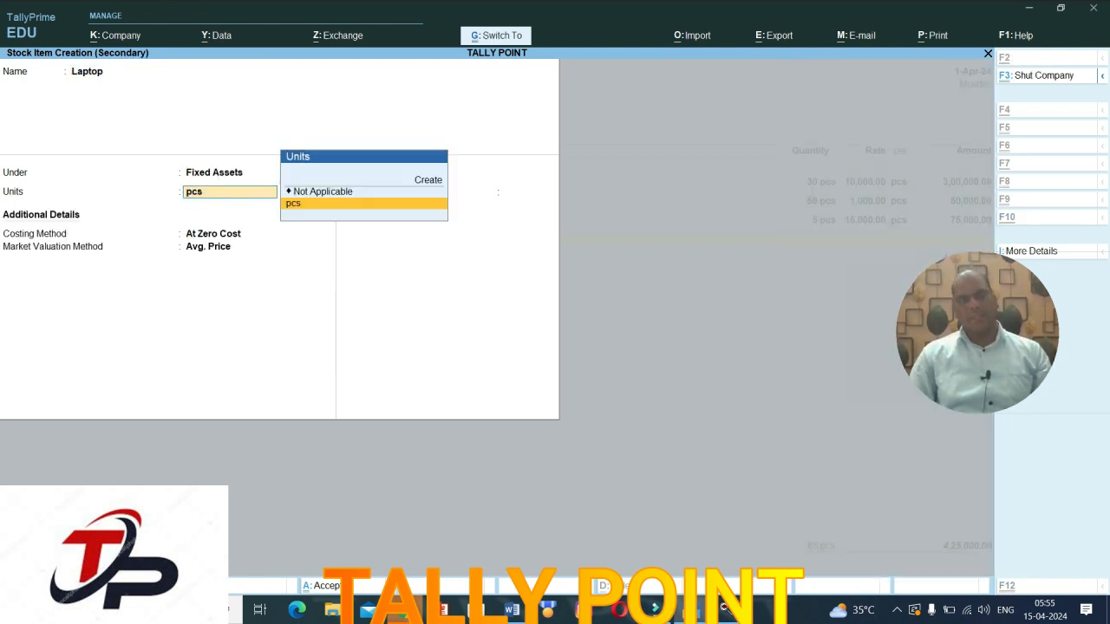
{"action": "key", "text": "ctrl+a"}
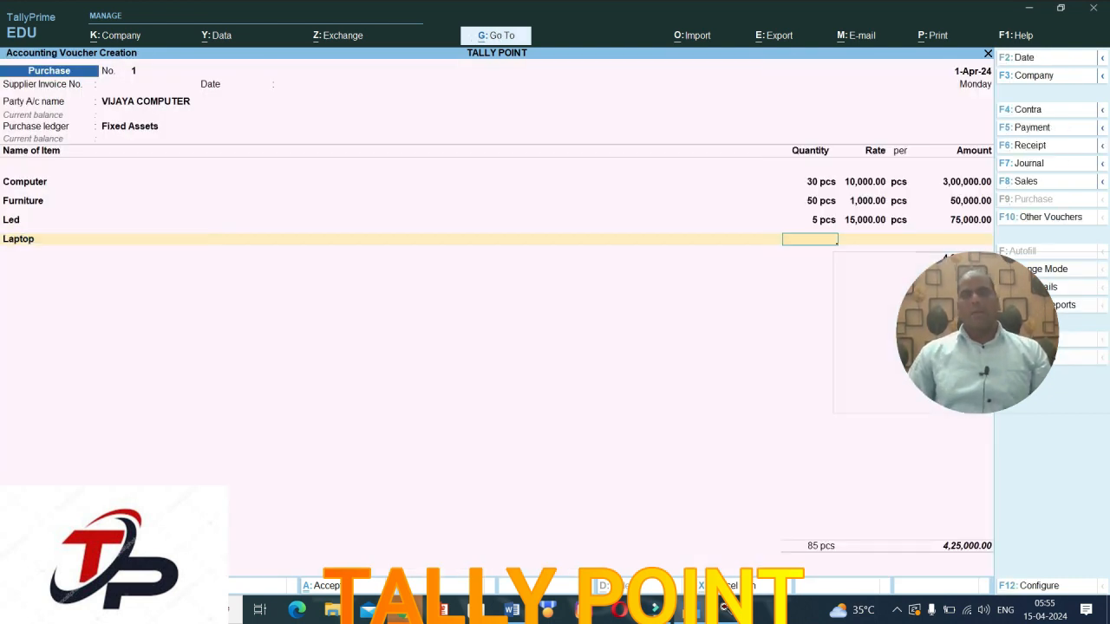
Step: Enter a quantity of 5 pcs at a rate of 30,000 for Laptop in the purchase voucher
{"action": "type", "text": "5"}
{"action": "key", "text": "Return"}
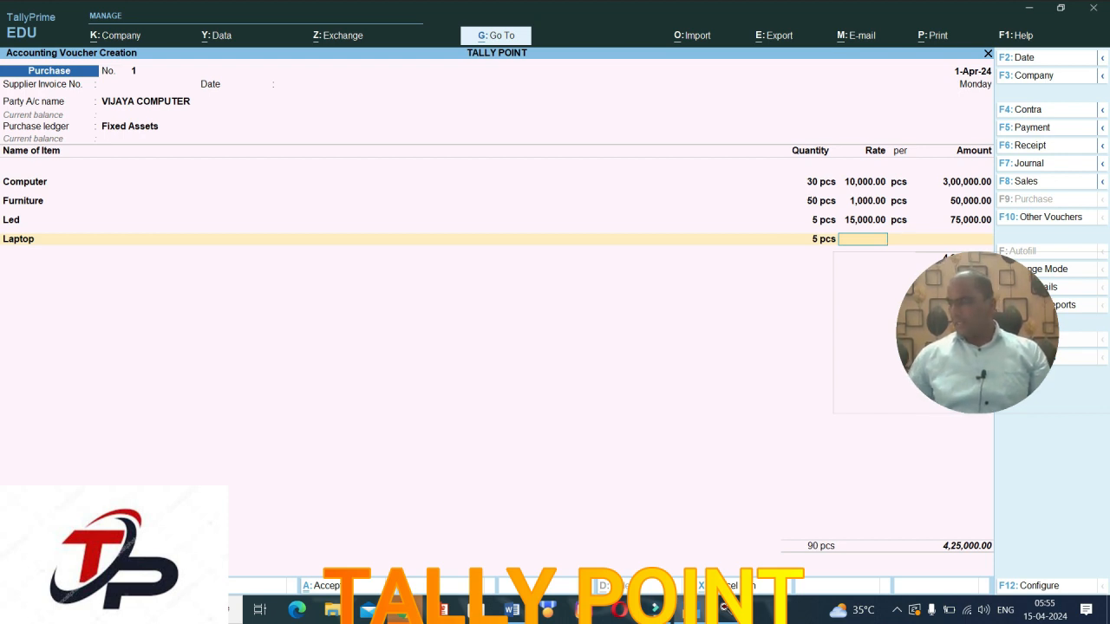
{"action": "type", "text": "30000"}
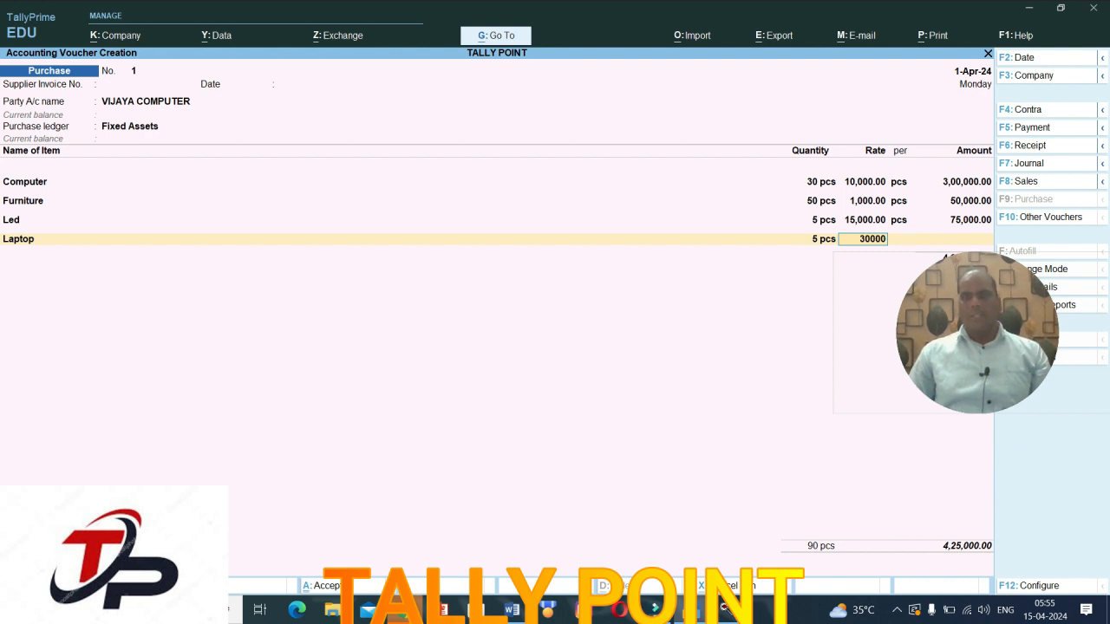
{"action": "key", "text": "Return"}
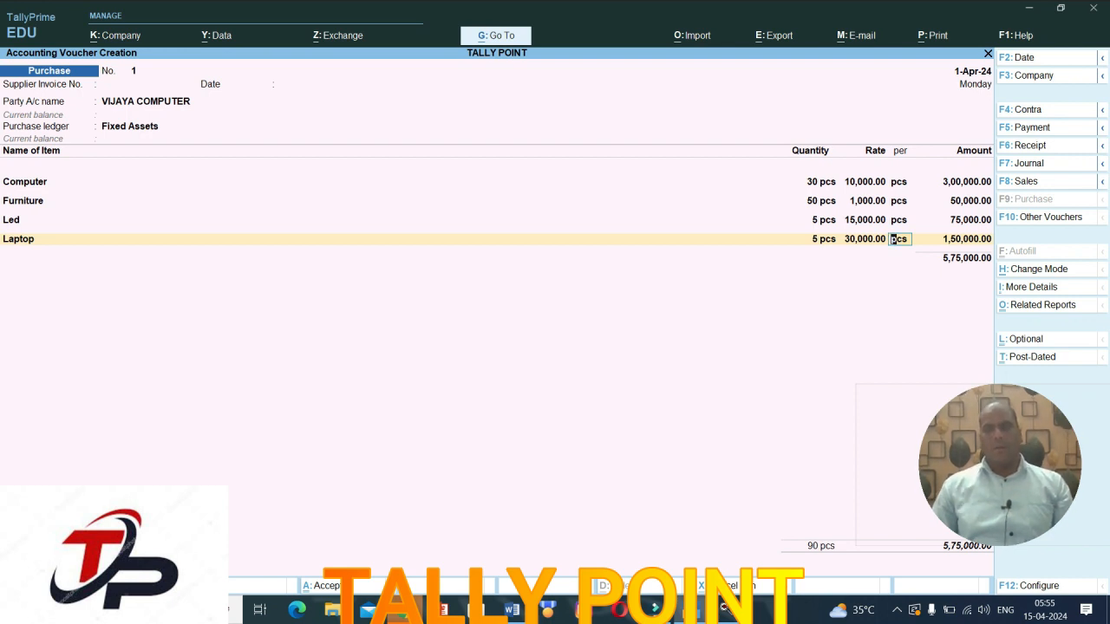
{"action": "key", "text": "Return"}
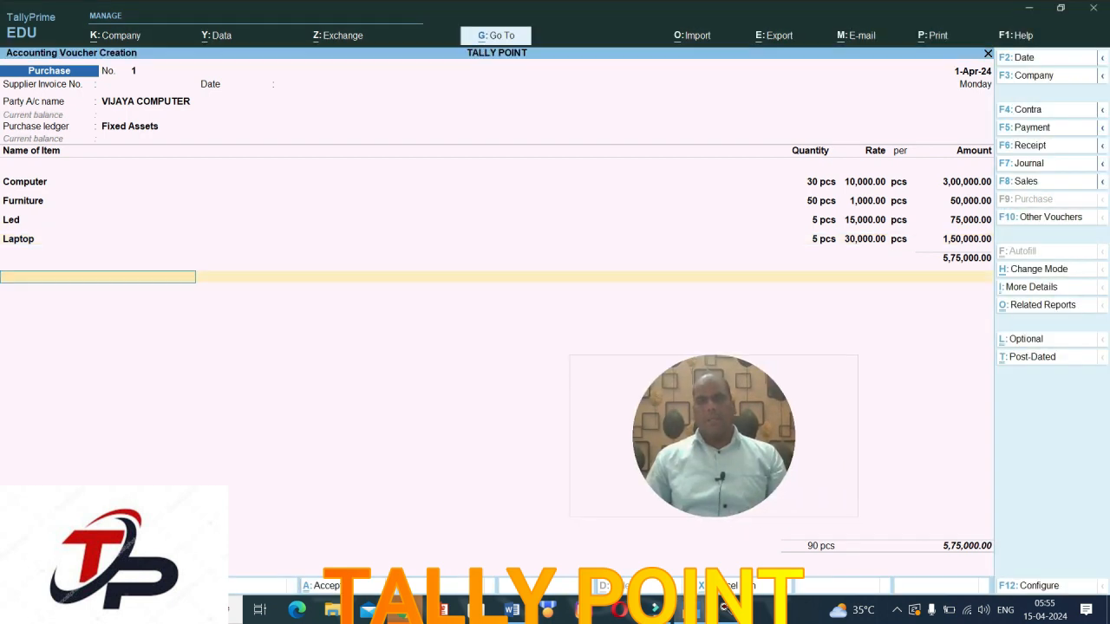
Step: Save the completed purchase voucher and return to the Gateway of Tally
{"action": "key", "text": "ctrl"}
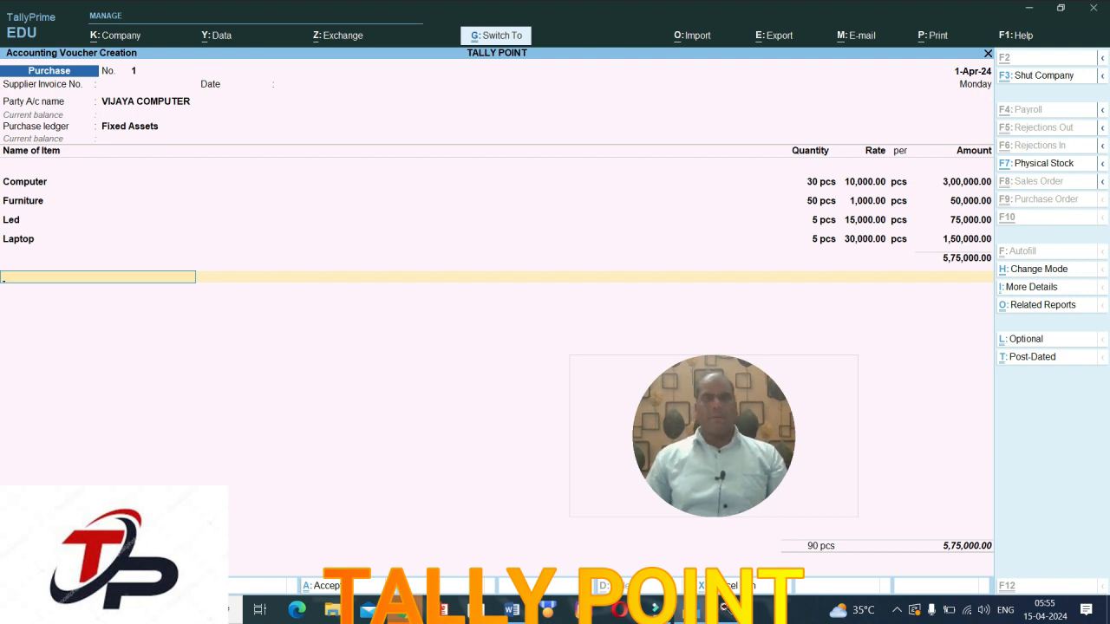
{"action": "key", "text": "ctrl+a"}
{"action": "key", "text": "Escape"}
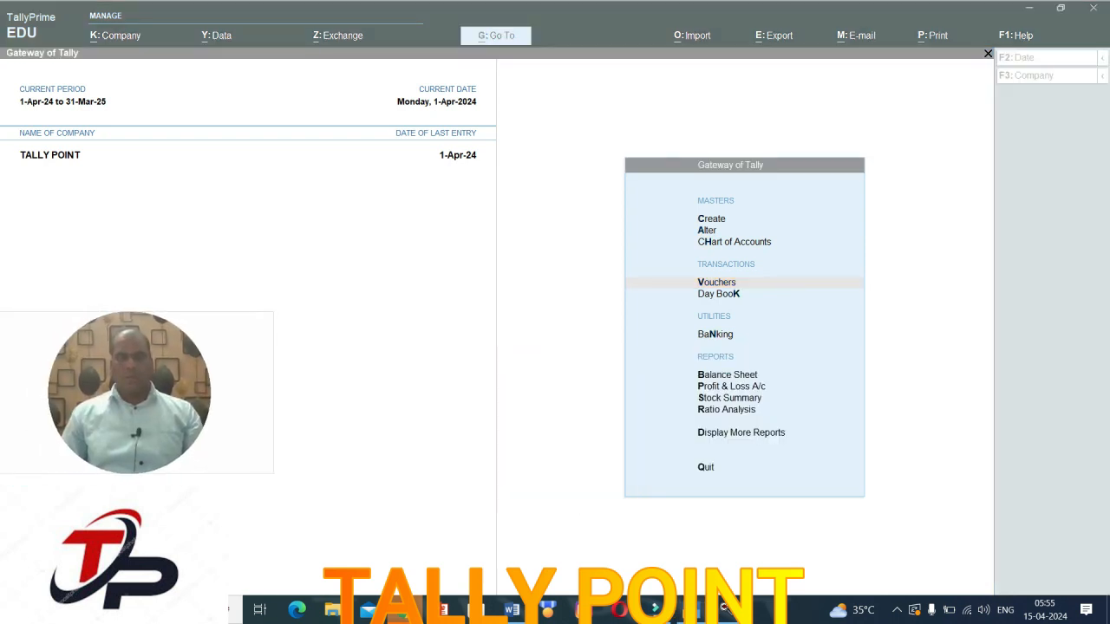
Step: Open the Stock Summary report and drill down into the Fixed Assets stock group
{"action": "key", "text": "Down"}
{"action": "key", "text": "Down"}
{"action": "key", "text": "Down"}
{"action": "key", "text": "Down"}
{"action": "key", "text": "Down"}
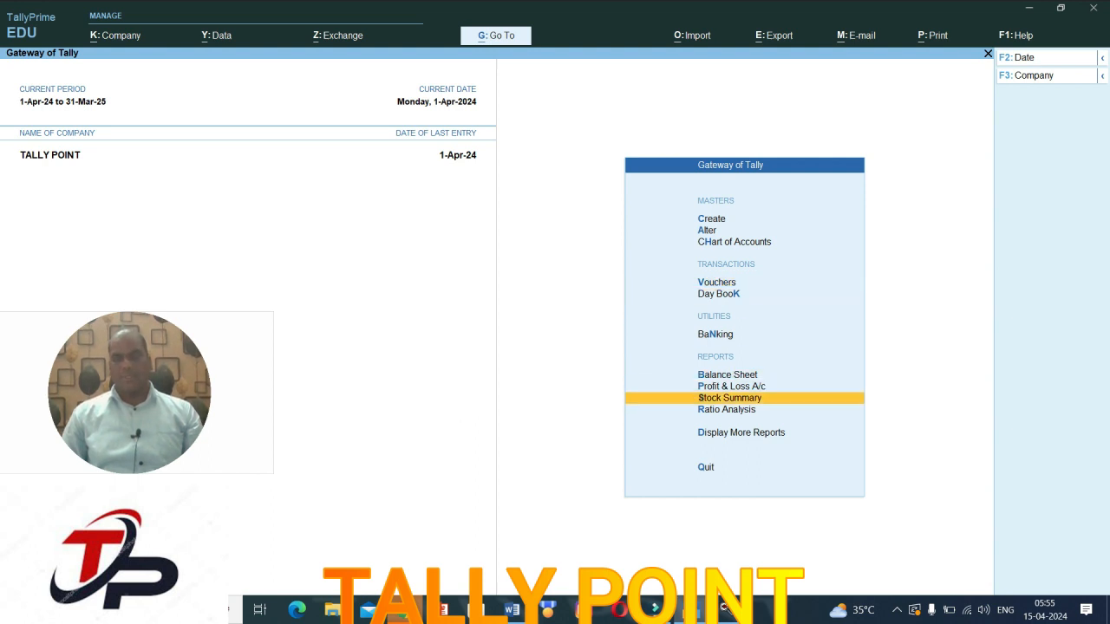
{"action": "key", "text": "Return"}
{"action": "key", "text": "Return"}
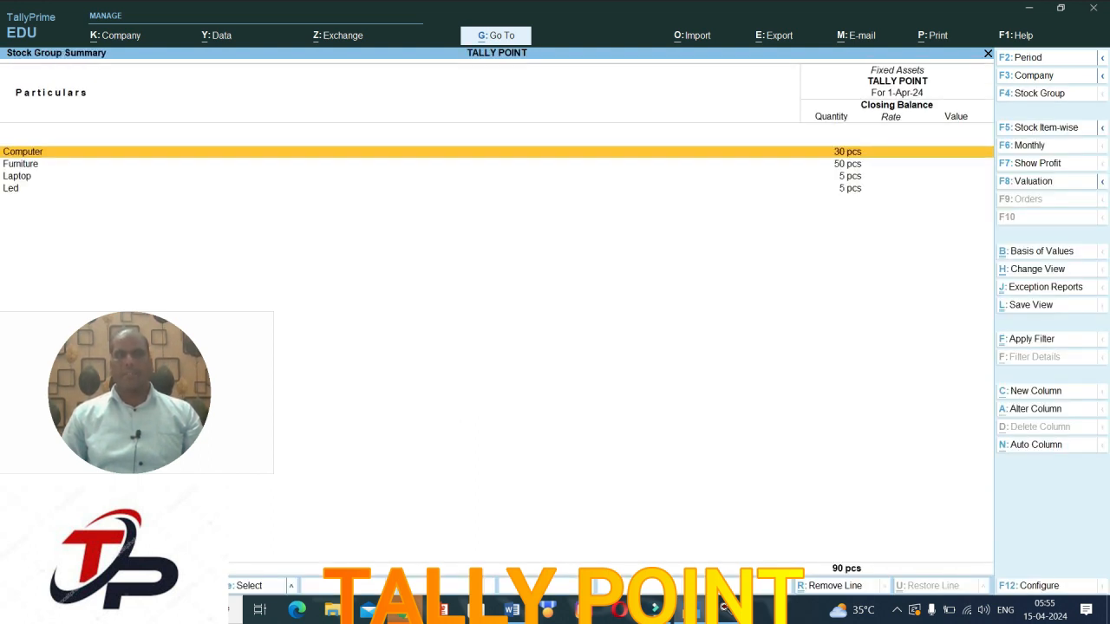
Step: Review the closing quantities and values of the Fixed Assets stock items, and return to the Gateway of Tally
{"action": "key", "text": "Down"}
{"action": "key", "text": "Up"}
{"action": "key", "text": "Down"}
{"action": "key", "text": "Down"}
{"action": "key", "text": "Down"}
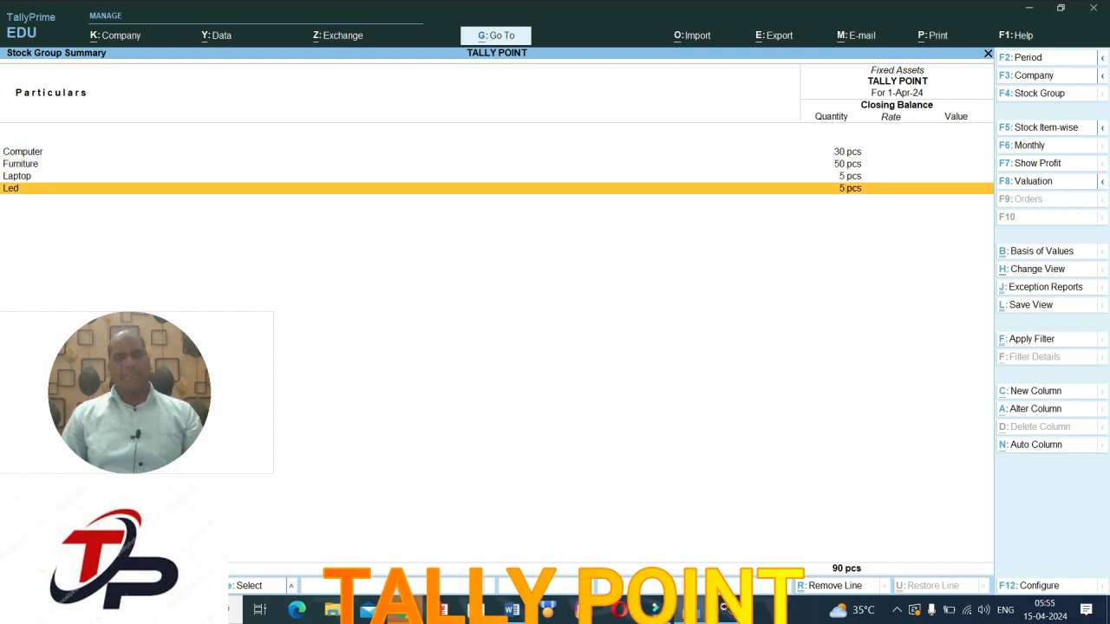
{"action": "key", "text": "Escape"}
{"action": "key", "text": "Escape"}
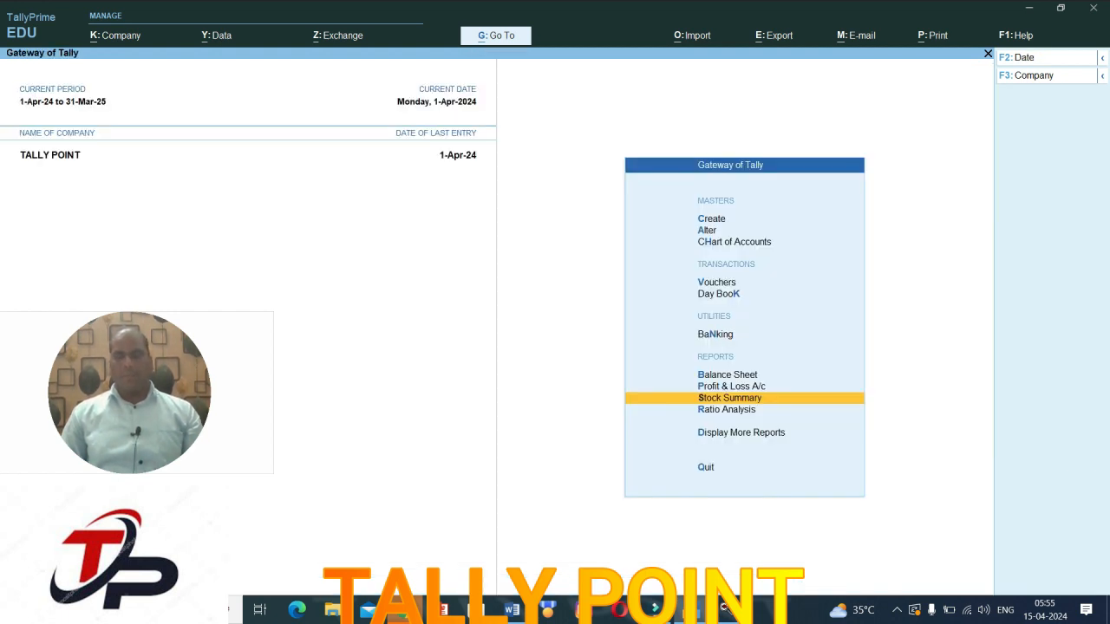
Step: Examine the detailed Balance Sheet, particularly the Fixed Assets ledger and Closing Stock, and return to the Gateway of Tally
{"action": "key", "text": "Up"}
{"action": "key", "text": "Up"}
{"action": "key", "text": "Return"}
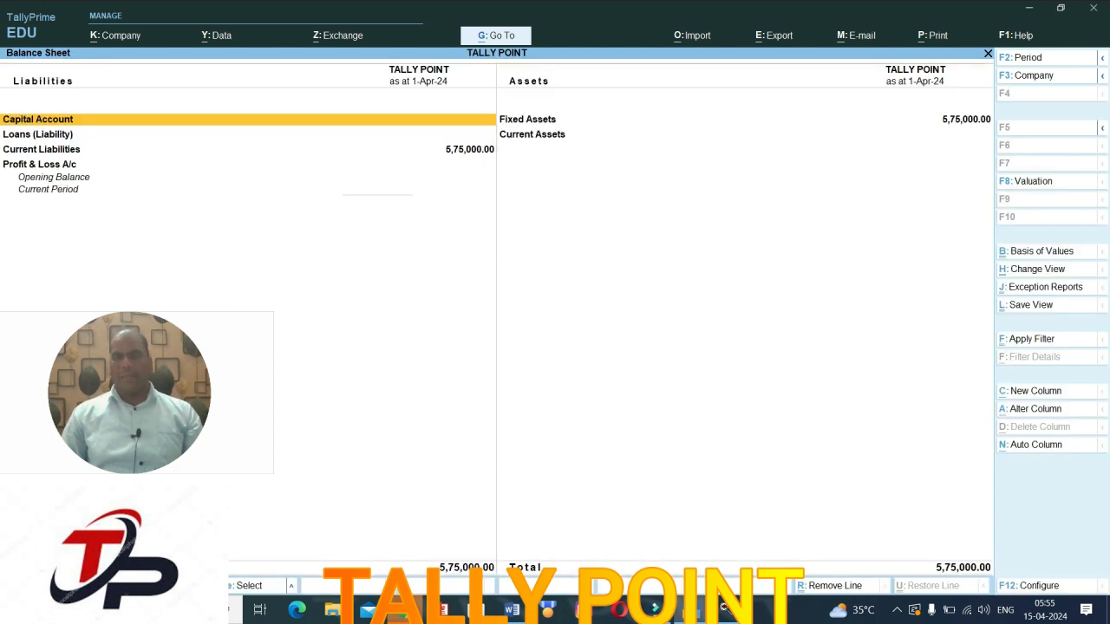
{"action": "key", "text": "alt+F5"}
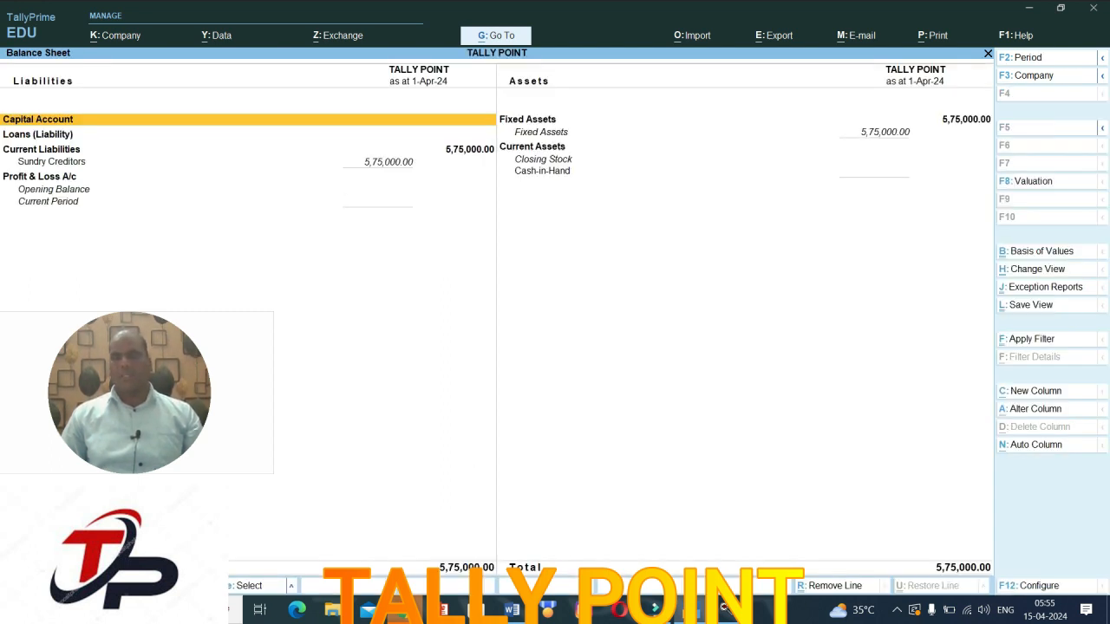
{"action": "key", "text": "Right"}
{"action": "key", "text": "Down"}
{"action": "key", "text": "Up"}
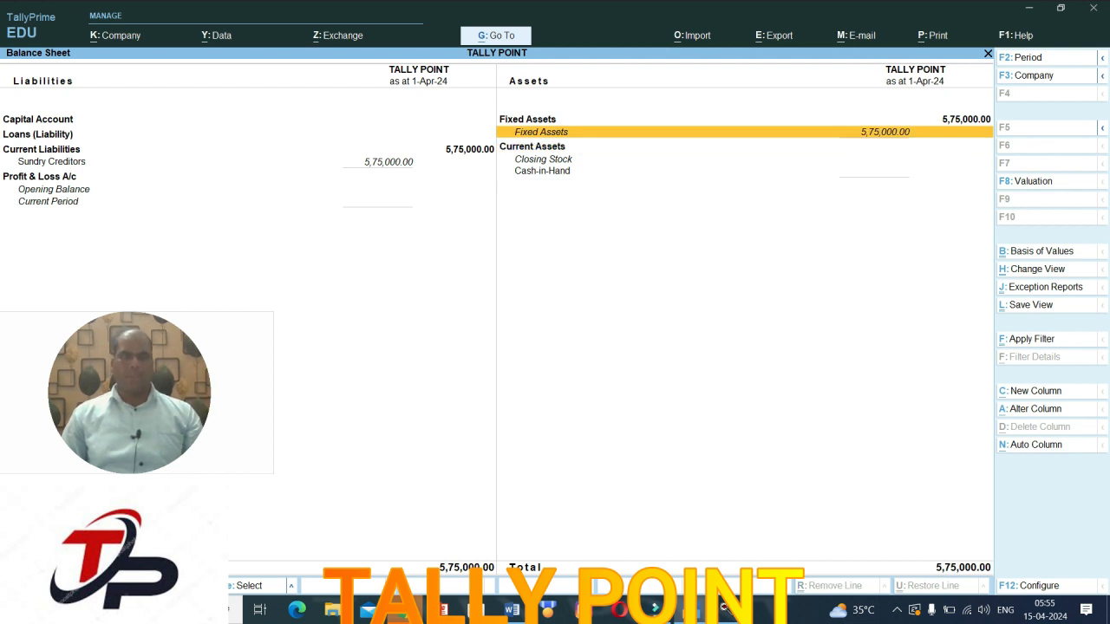
{"action": "key", "text": "Escape"}
{"action": "key", "text": "Escape"}
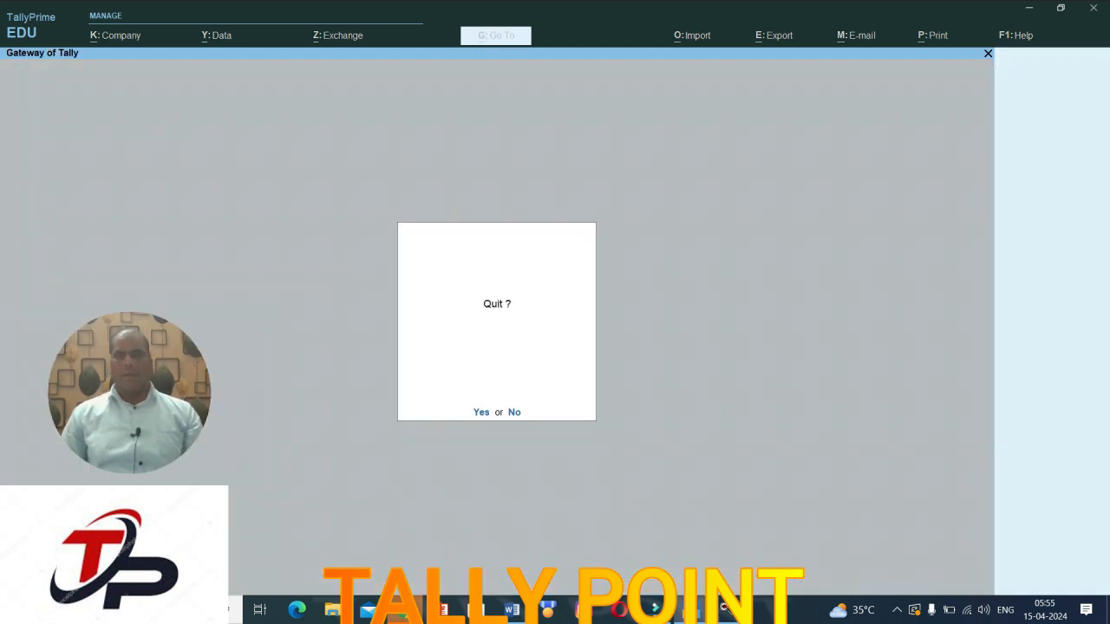
{"action": "key", "text": "n"}
Step: Reopen the saved purchase voucher No. 1 for alteration through voucher entry
{"action": "key", "text": "Down"}
{"action": "key", "text": "Down"}
{"action": "key", "text": "Down"}
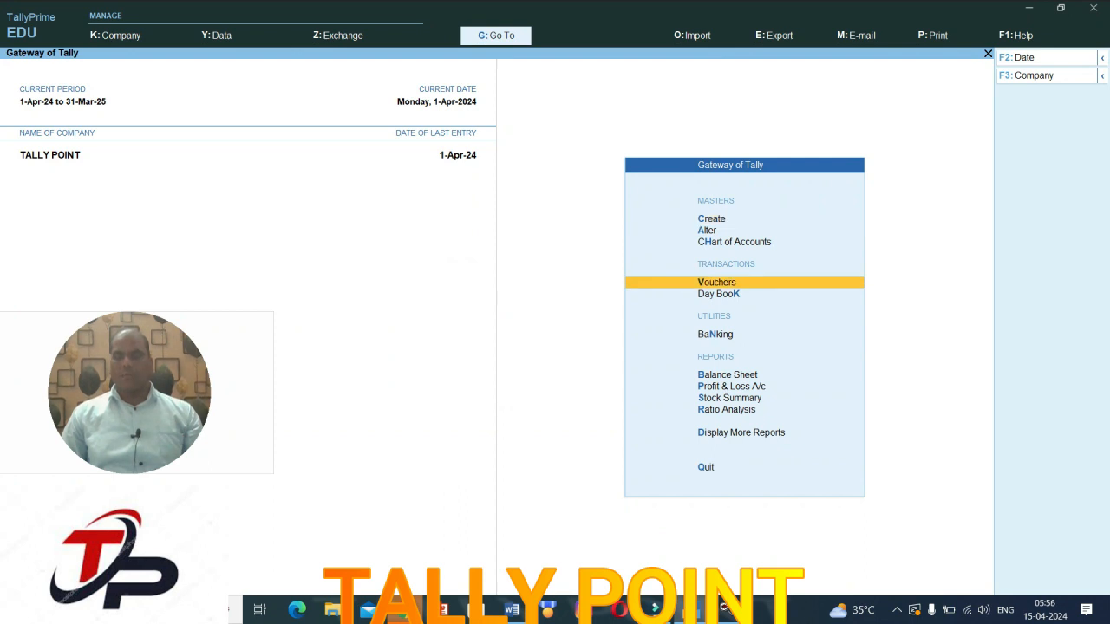
{"action": "key", "text": "Return"}
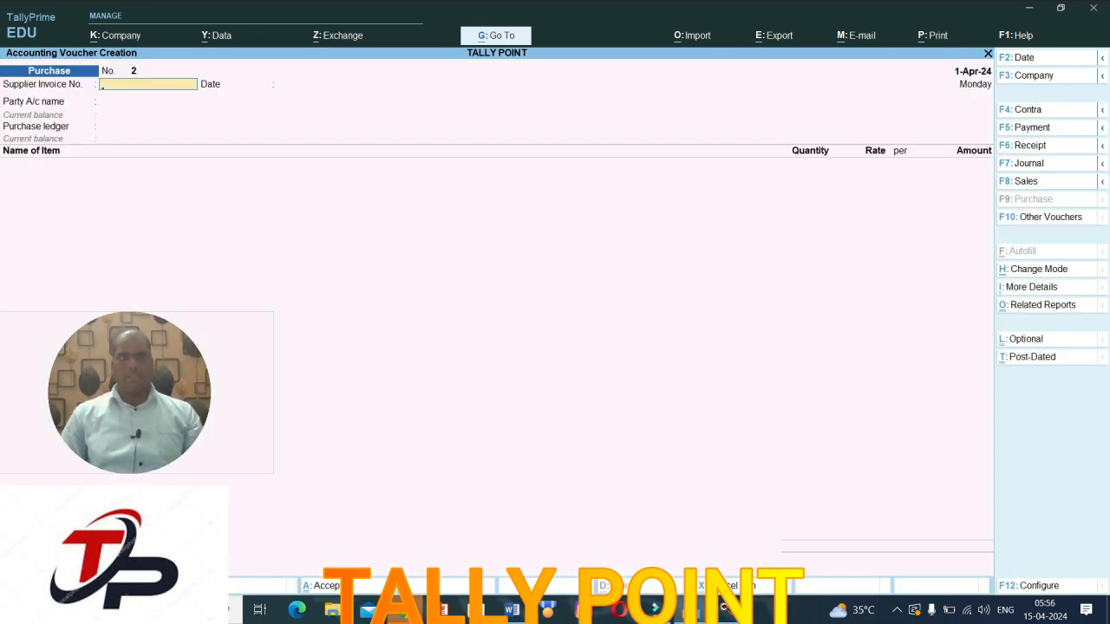
{"action": "key", "text": "Page_Up"}
{"action": "key", "text": "Return"}
{"action": "key", "text": "Return"}
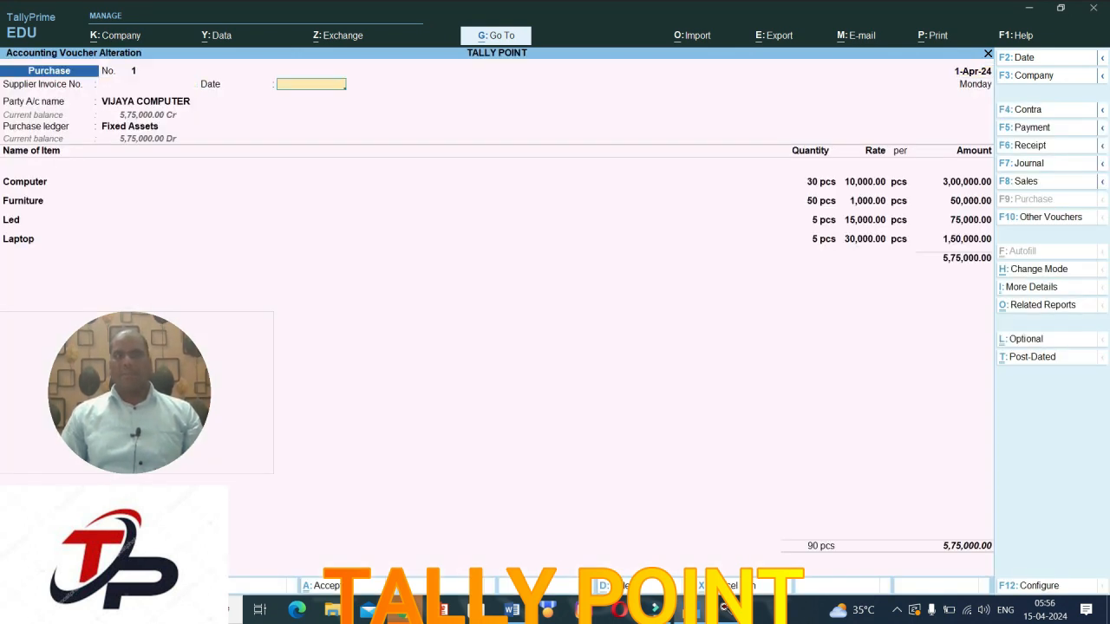
Step: Open the voucher's Fixed Assets purchase ledger for alteration
{"action": "key", "text": "Return"}
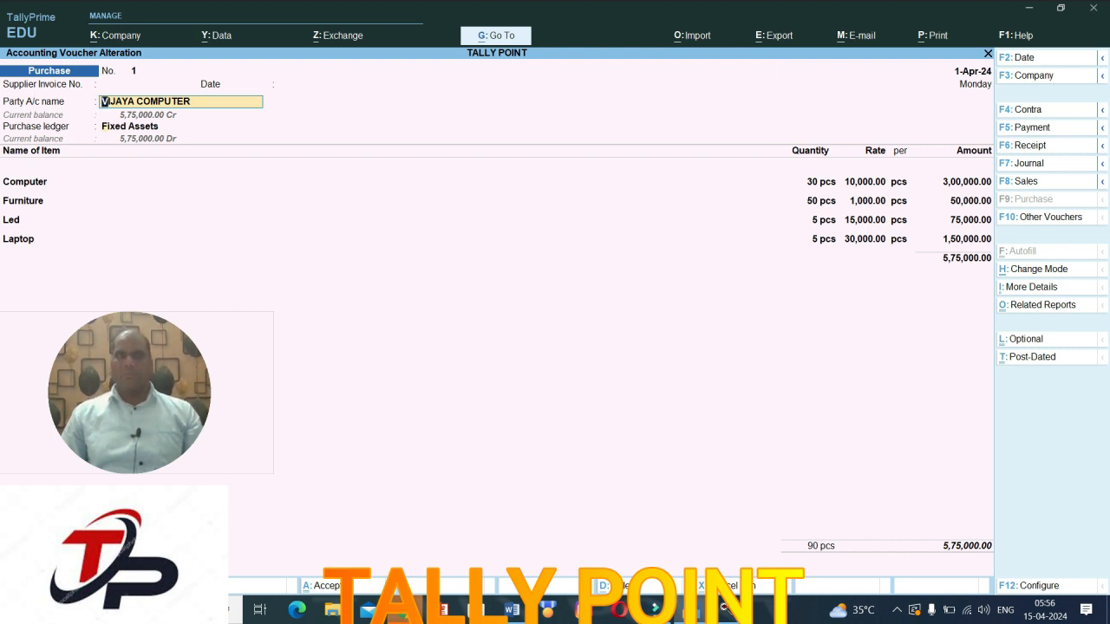
{"action": "key", "text": "Return"}
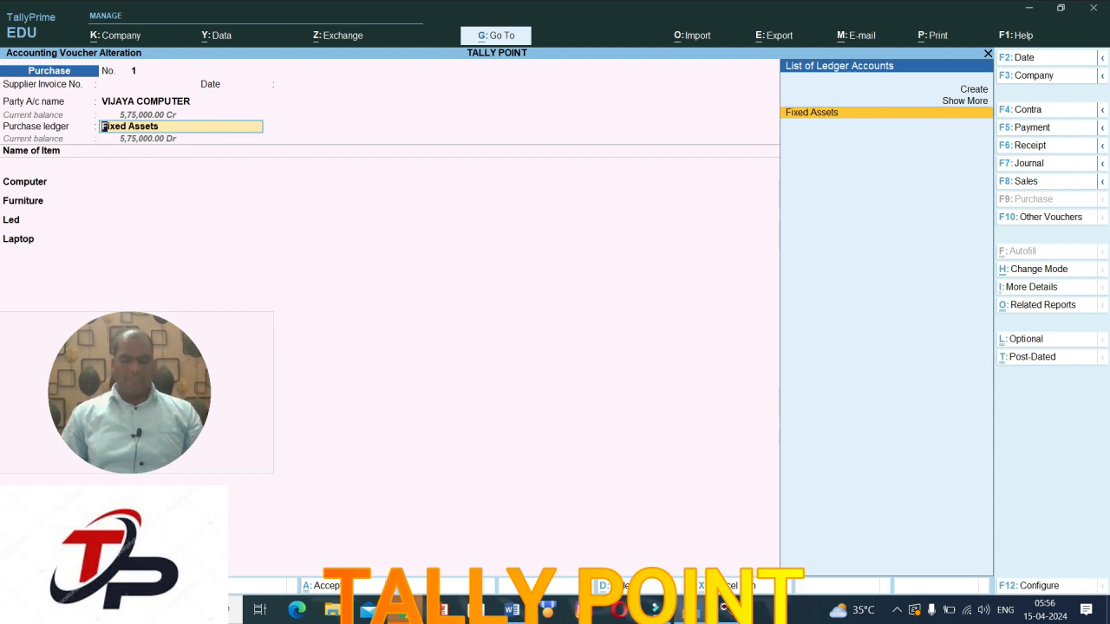
{"action": "key", "text": "ctrl"}
{"action": "key", "text": "ctrl+Return"}
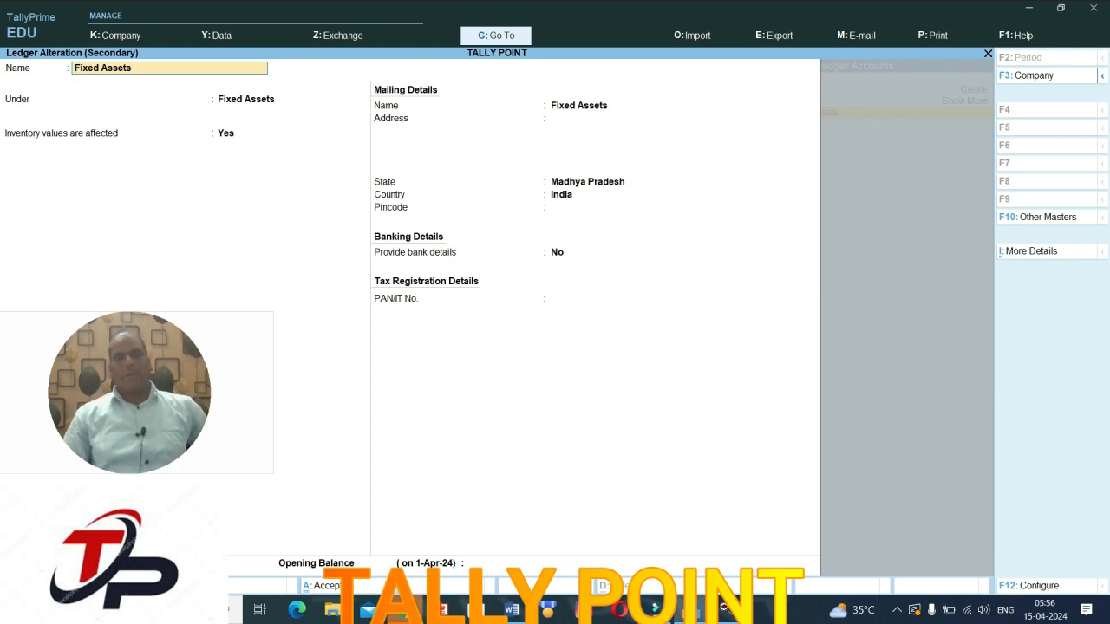
Step: Review the ledger configuration down to the Use Inventory Allocations for Ledgers option, and accept the configuration
{"action": "key", "text": "F12"}
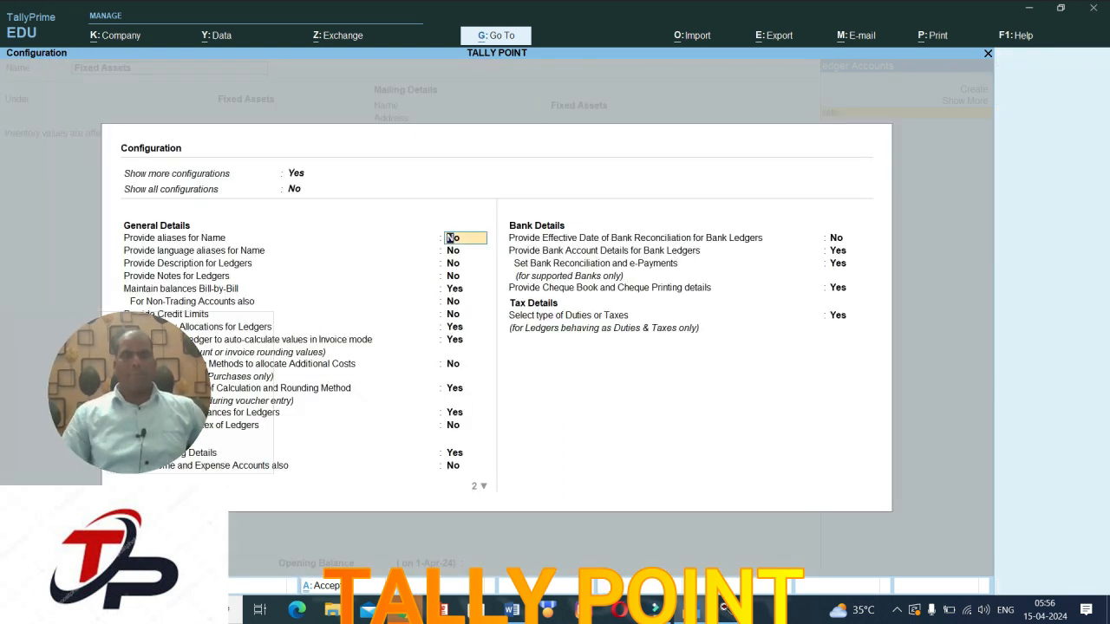
{"action": "key", "text": "Down"}
{"action": "key", "text": "Down"}
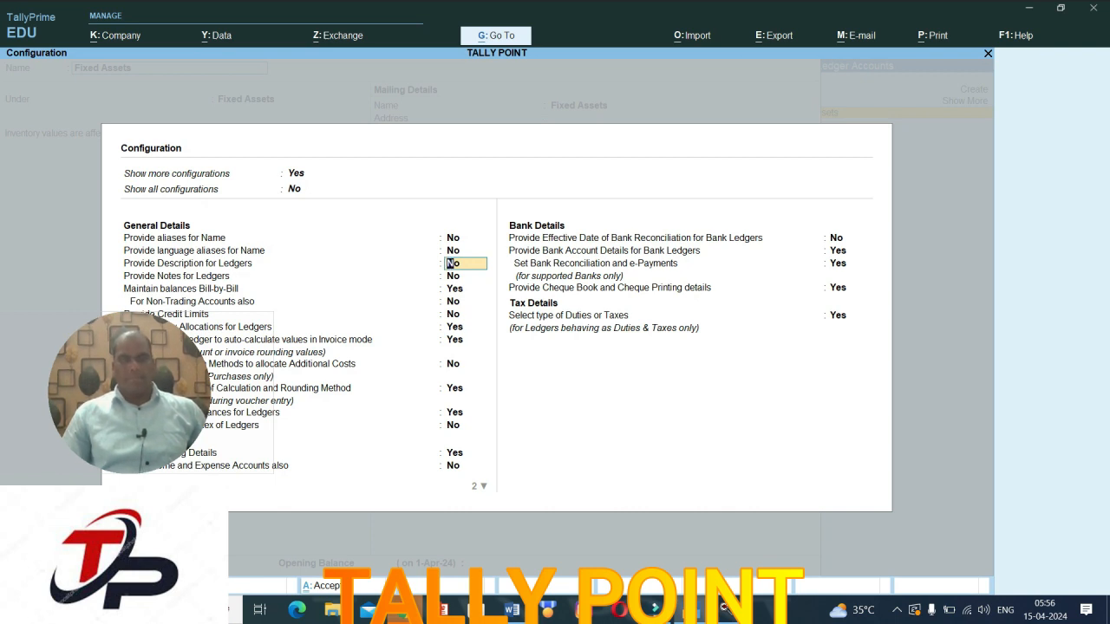
{"action": "left_click_drag", "start_coordinate": [130, 392], "coordinate": [112, 479]}
{"action": "left_click", "coordinate": [727, 607]}
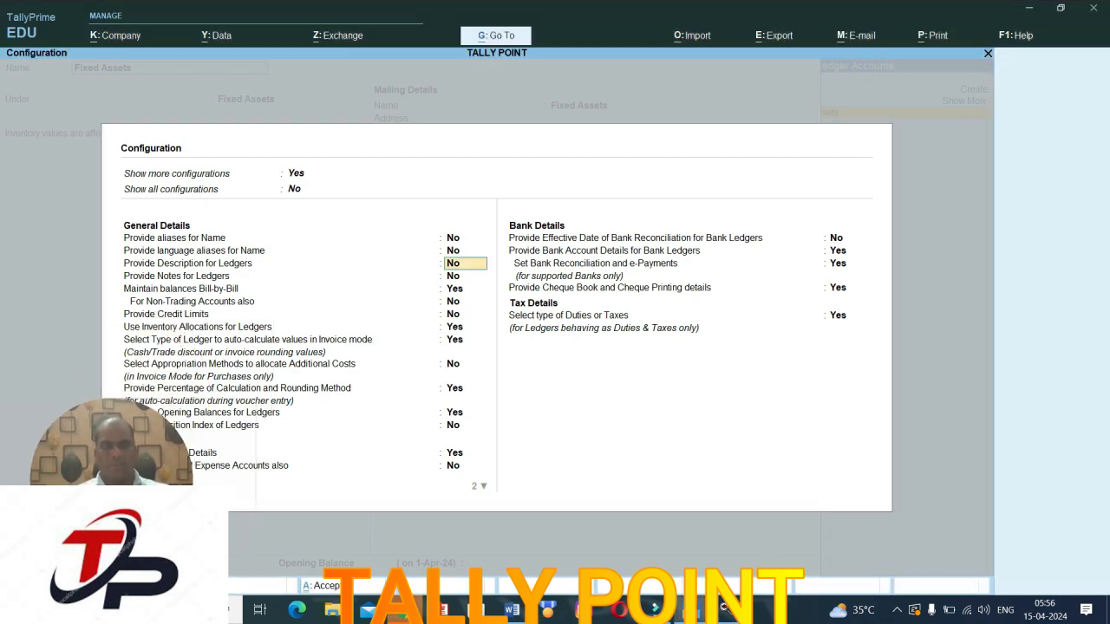
{"action": "key", "text": "Down"}
{"action": "key", "text": "Down"}
{"action": "key", "text": "Down"}
{"action": "key", "text": "Down"}
{"action": "key", "text": "Down"}
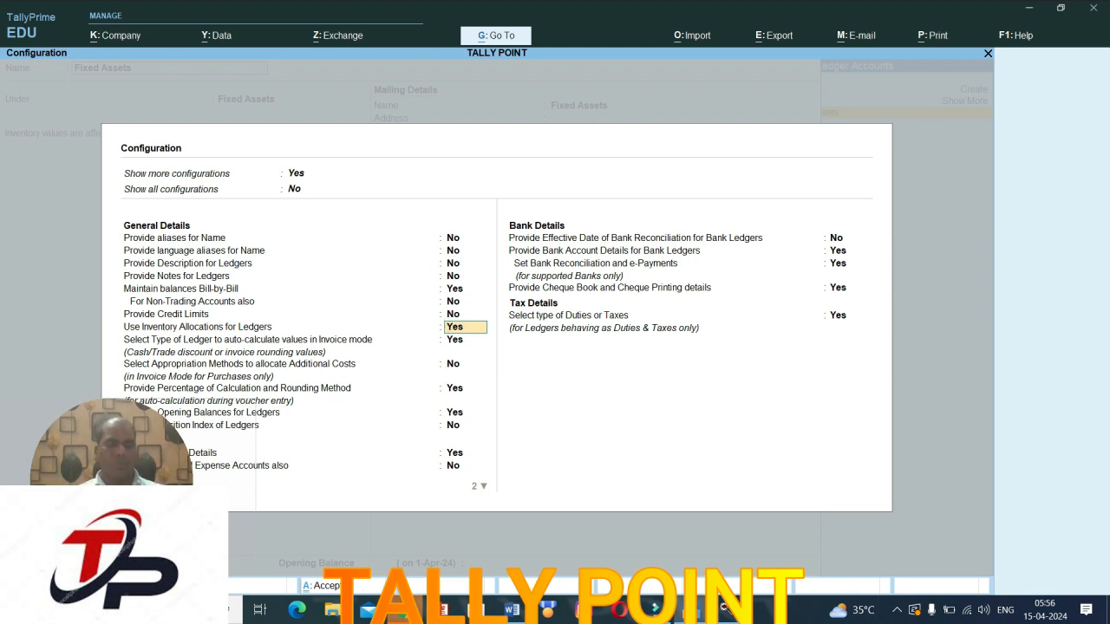
{"action": "key", "text": "ctrl+a"}
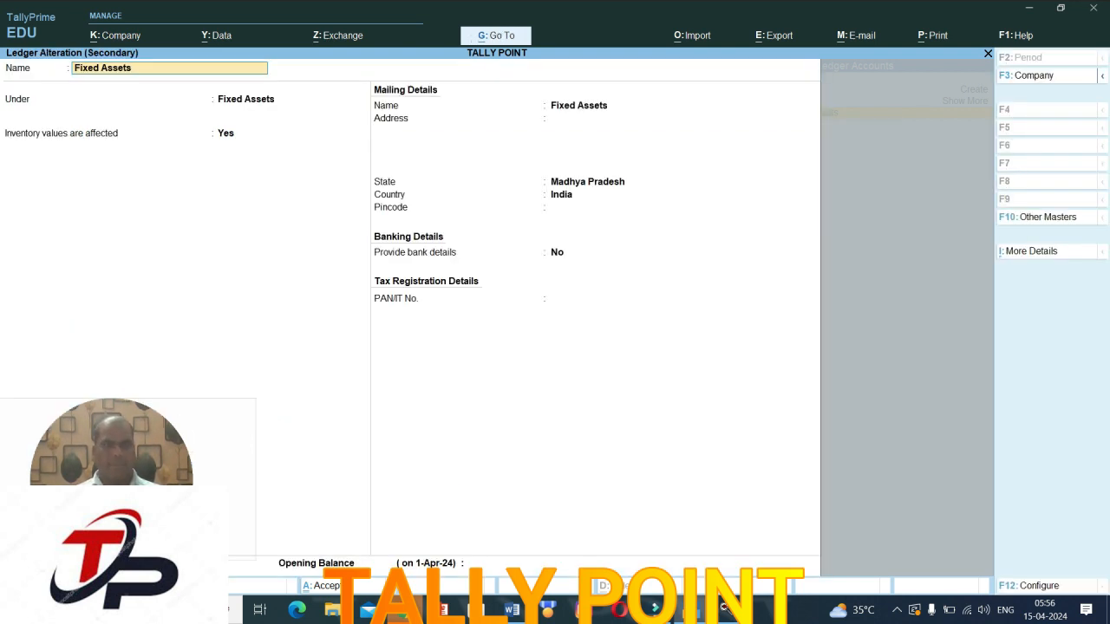
Step: Check the Inventory values are affected setting of the Fixed Assets ledger, and accept the ledger to return to the voucher
{"action": "key", "text": "Return"}
{"action": "key", "text": "Return"}
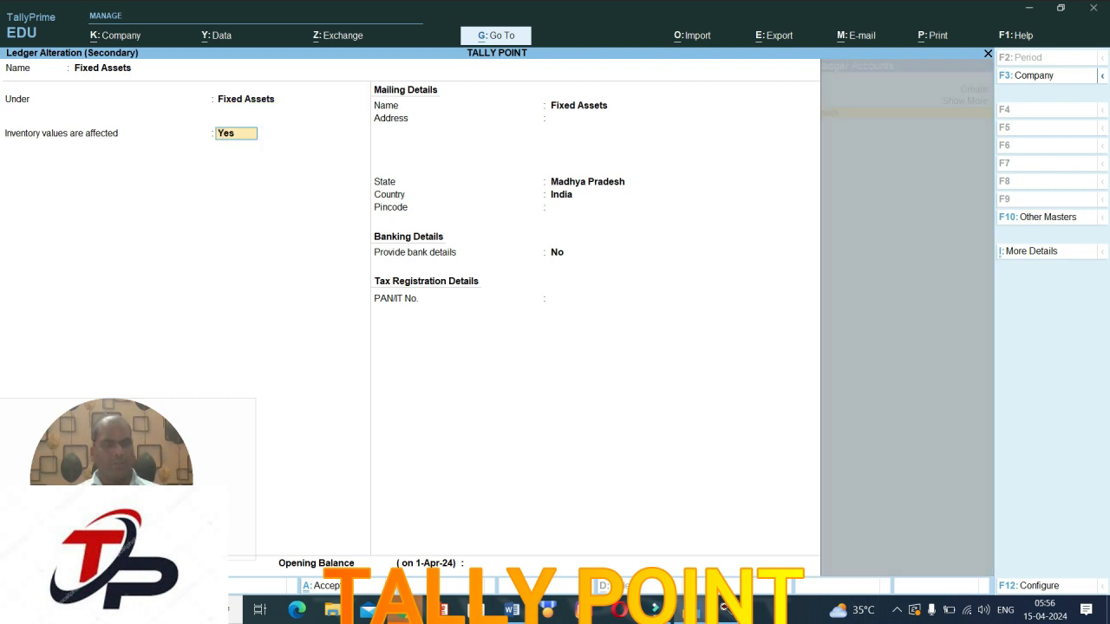
{"action": "key", "text": "alt"}
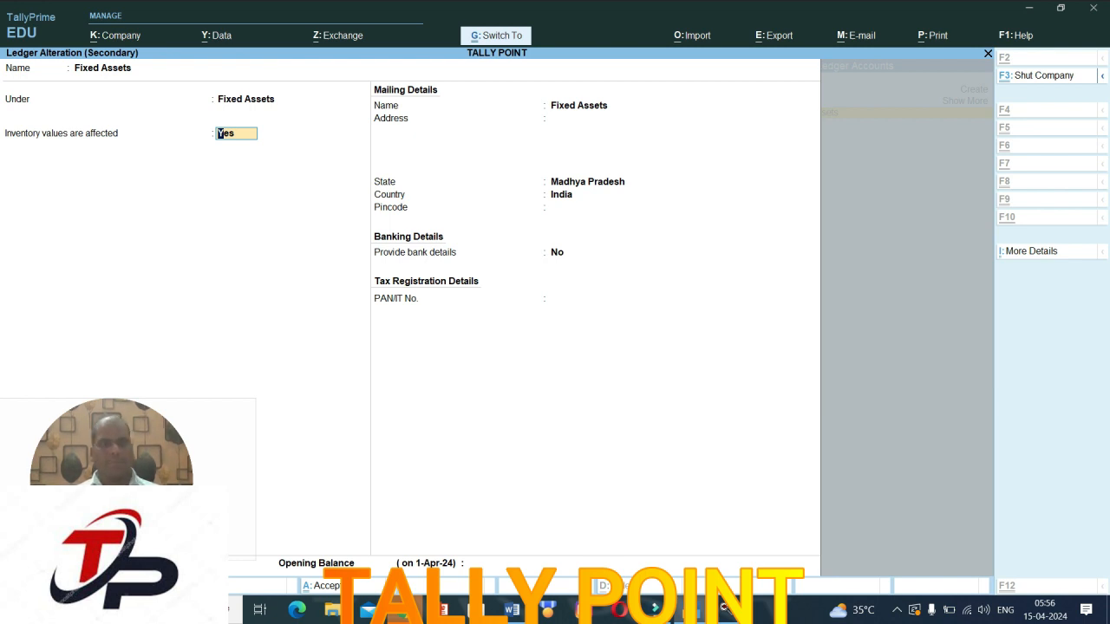
{"action": "key", "text": "ctrl+a"}
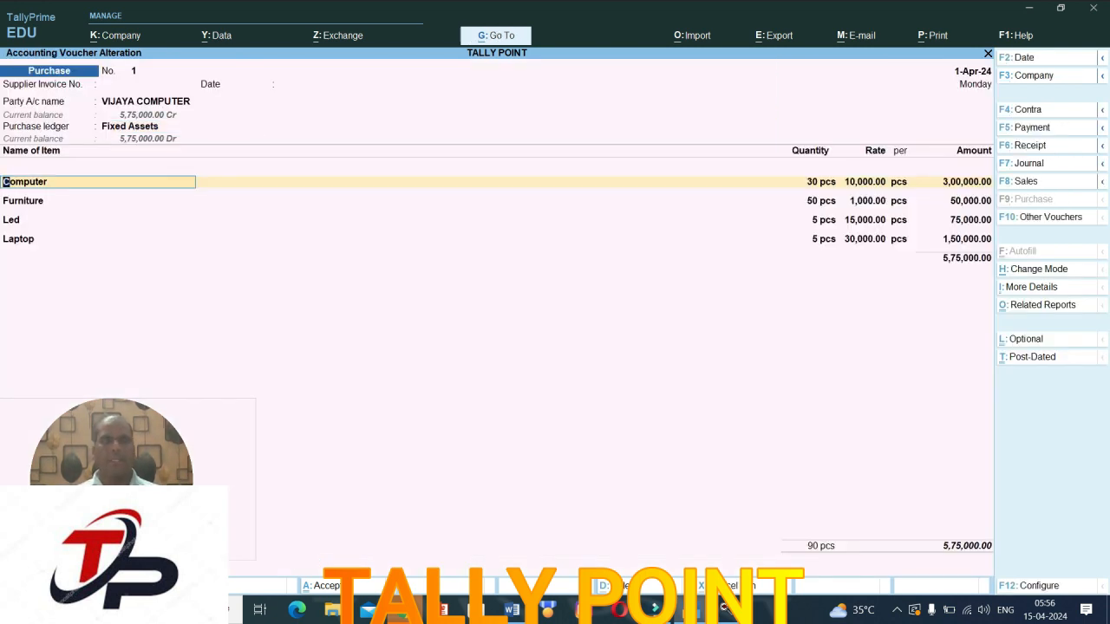
Step: Open the Computer stock item for alteration and review its configuration down to the Use Costing and Market Valuation Methods option, accepting it
{"action": "key", "text": "ctrl+Return"}
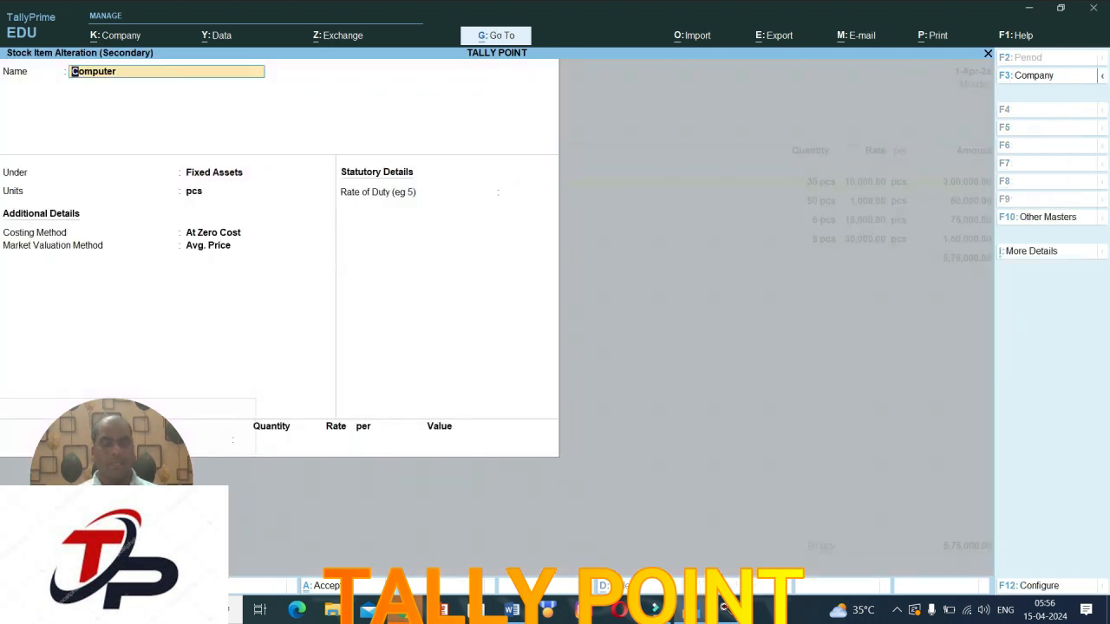
{"action": "key", "text": "F12"}
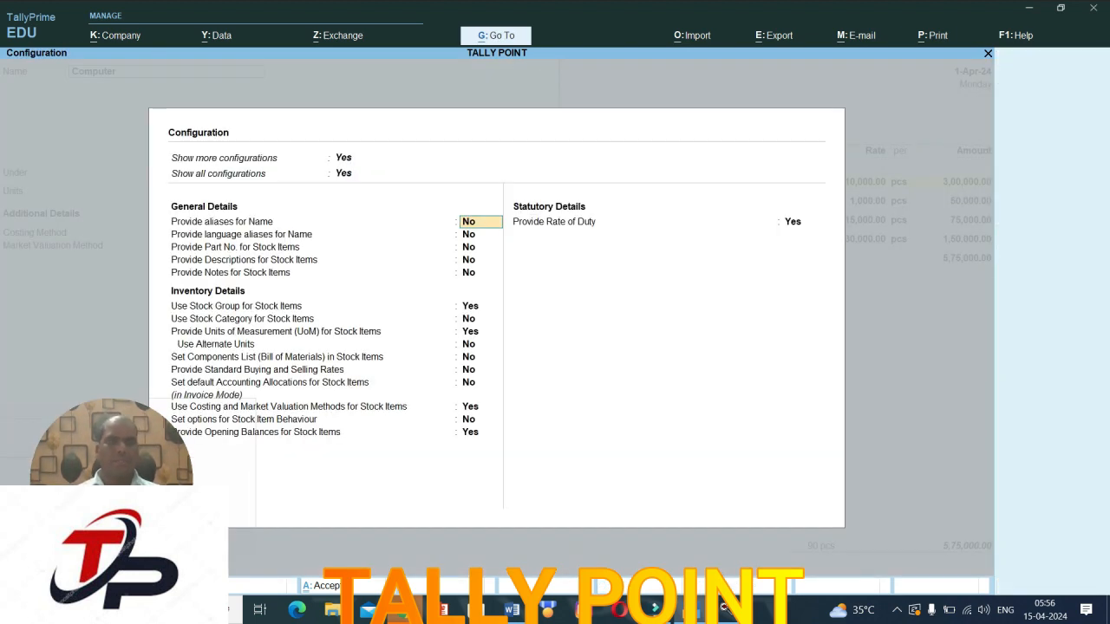
{"action": "key", "text": "Down"}
{"action": "key", "text": "Down"}
{"action": "key", "text": "Down"}
{"action": "key", "text": "Down"}
{"action": "key", "text": "Down"}
{"action": "key", "text": "Down"}
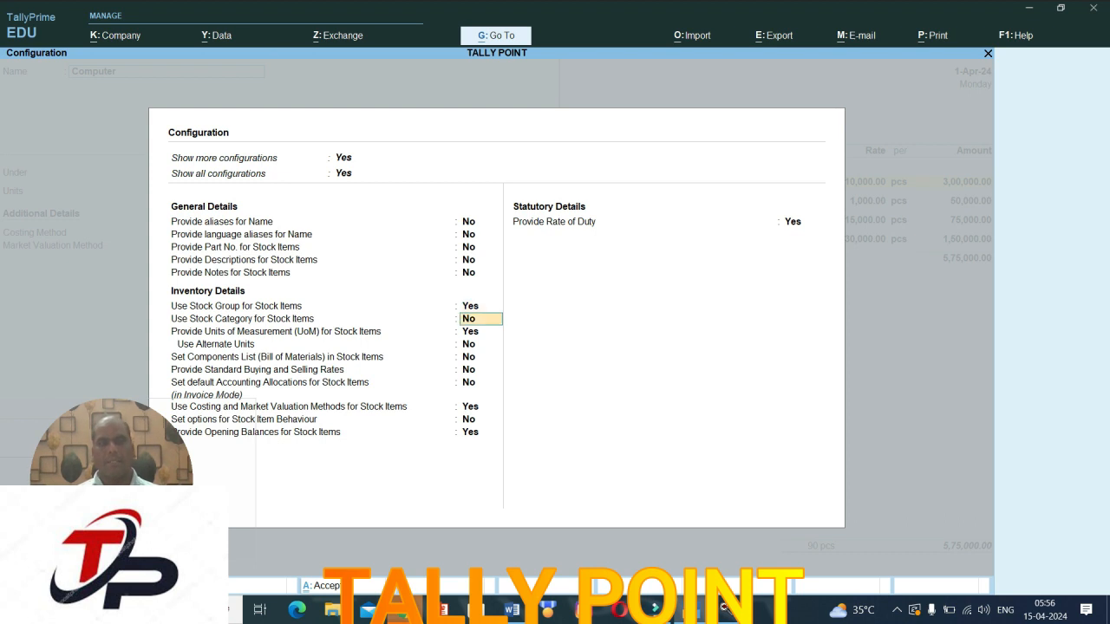
{"action": "key", "text": "Down"}
{"action": "key", "text": "Down"}
{"action": "key", "text": "Down"}
{"action": "key", "text": "Down"}
{"action": "key", "text": "Down"}
{"action": "key", "text": "Down"}
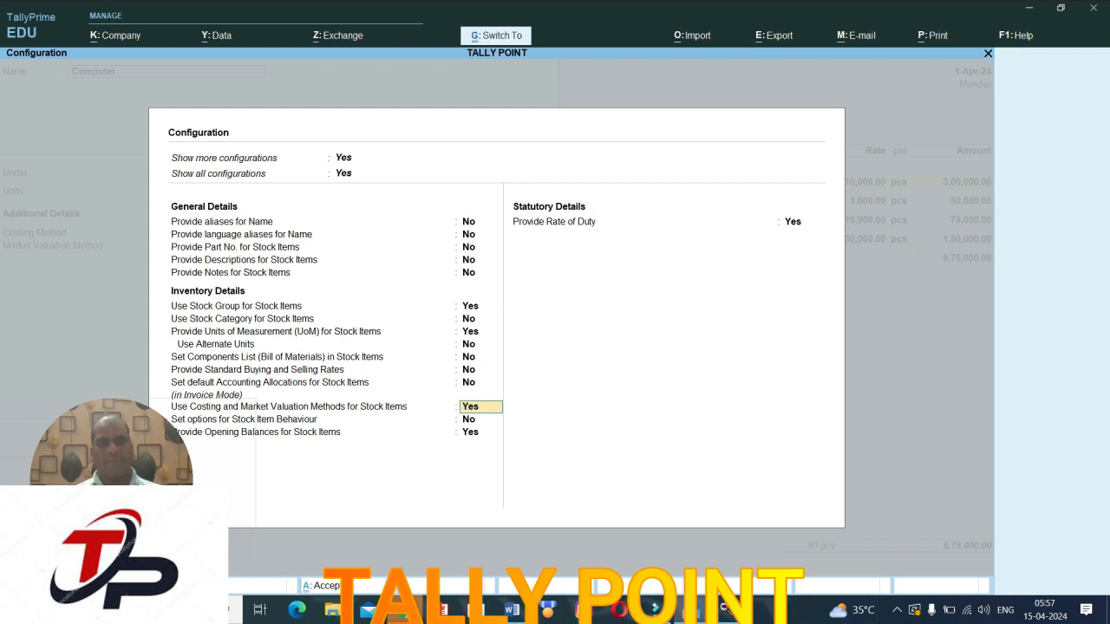
{"action": "key", "text": "ctrl+a"}
Step: Check the Computer item's costing and market valuation methods, and accept the stock item to return to the voucher
{"action": "key", "text": "Return"}
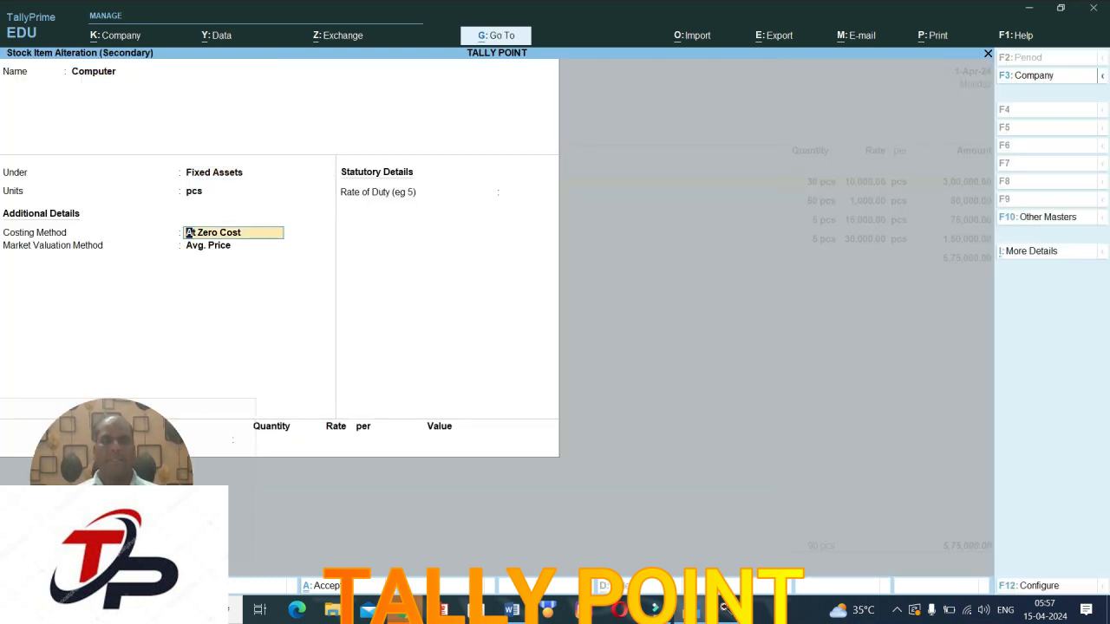
{"action": "key", "text": "Return"}
{"action": "key", "text": "ctrl+a"}
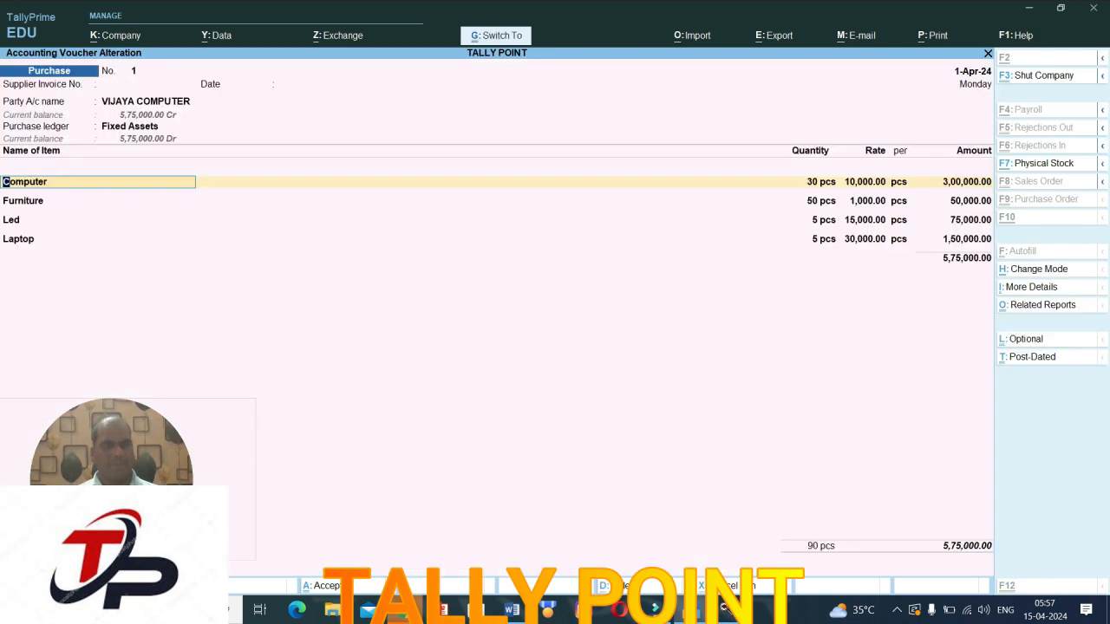
Step: Accept purchase voucher No. 1 from the Computer item line to save it again
{"action": "key", "text": "Return"}
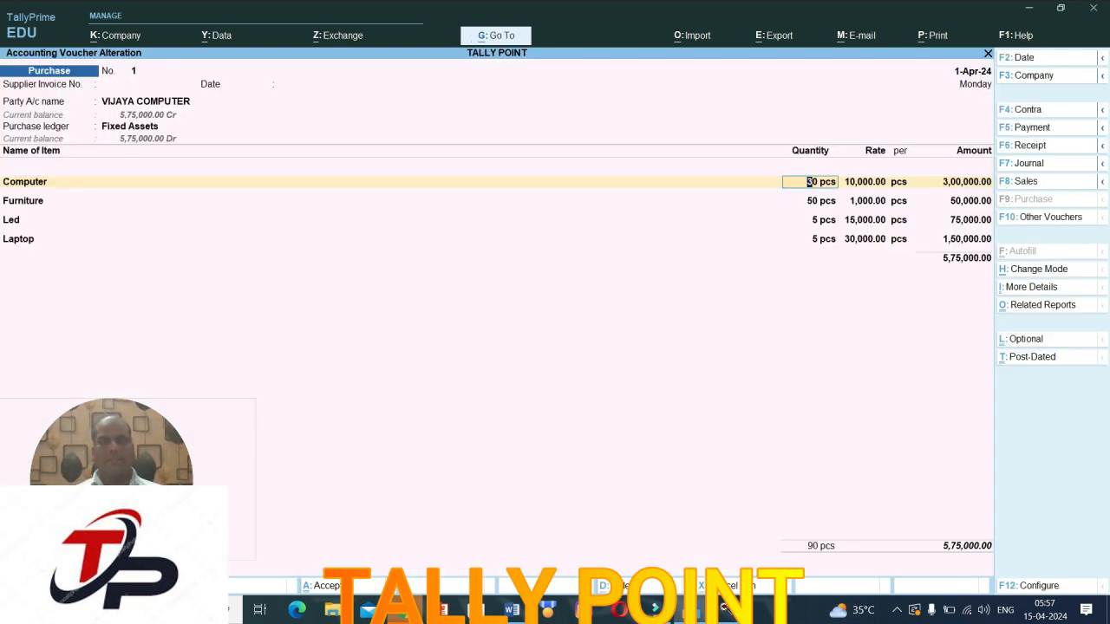
{"action": "key", "text": "ctrl"}
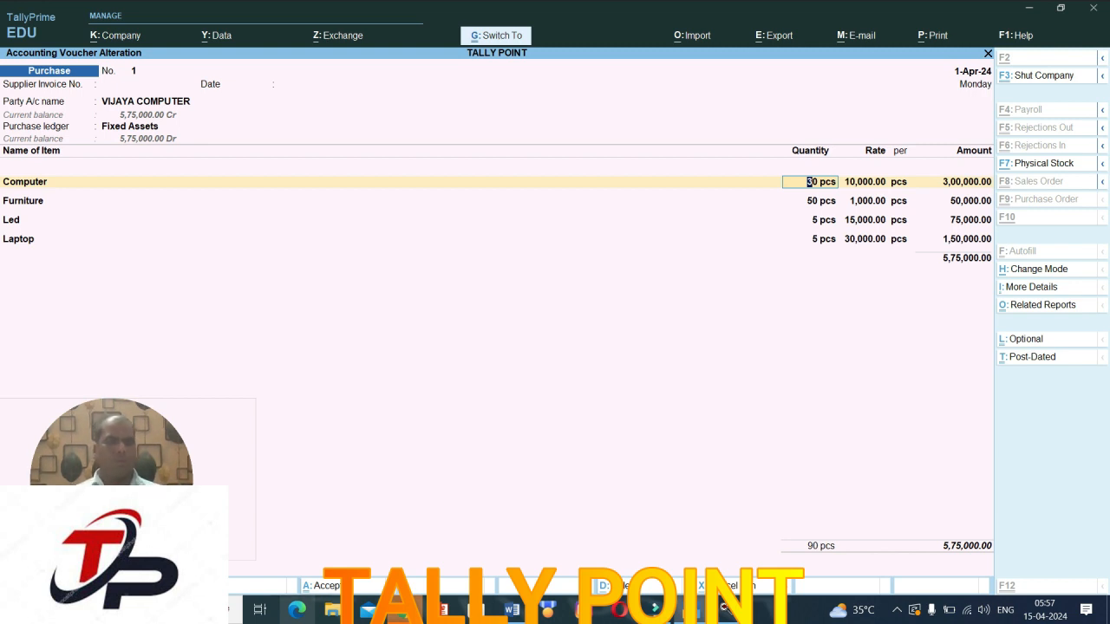
{"action": "key", "text": "ctrl+a"}
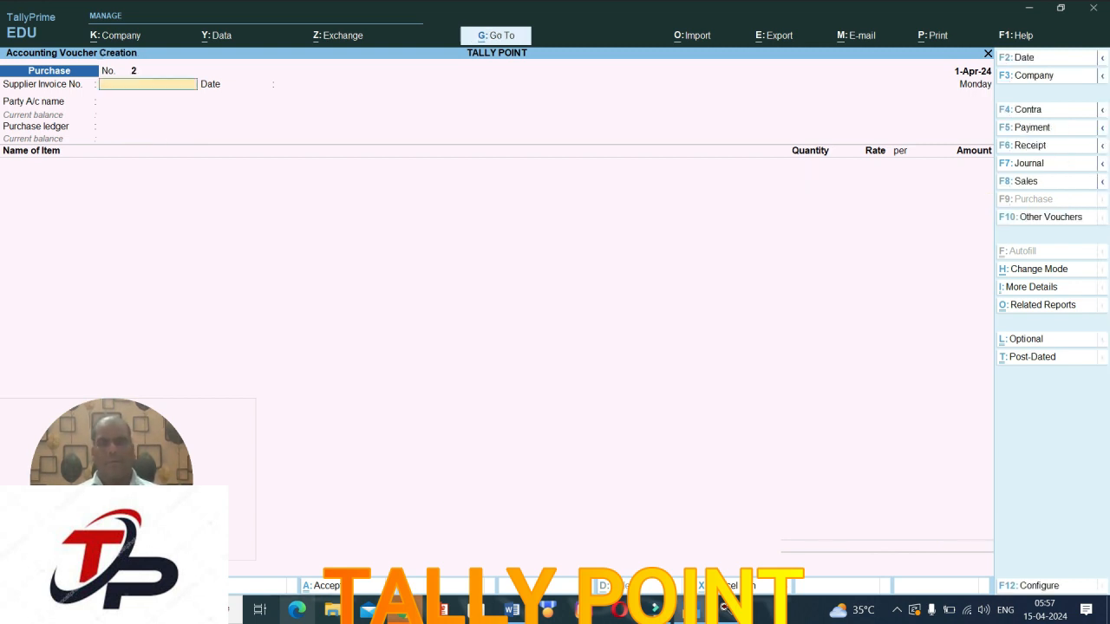